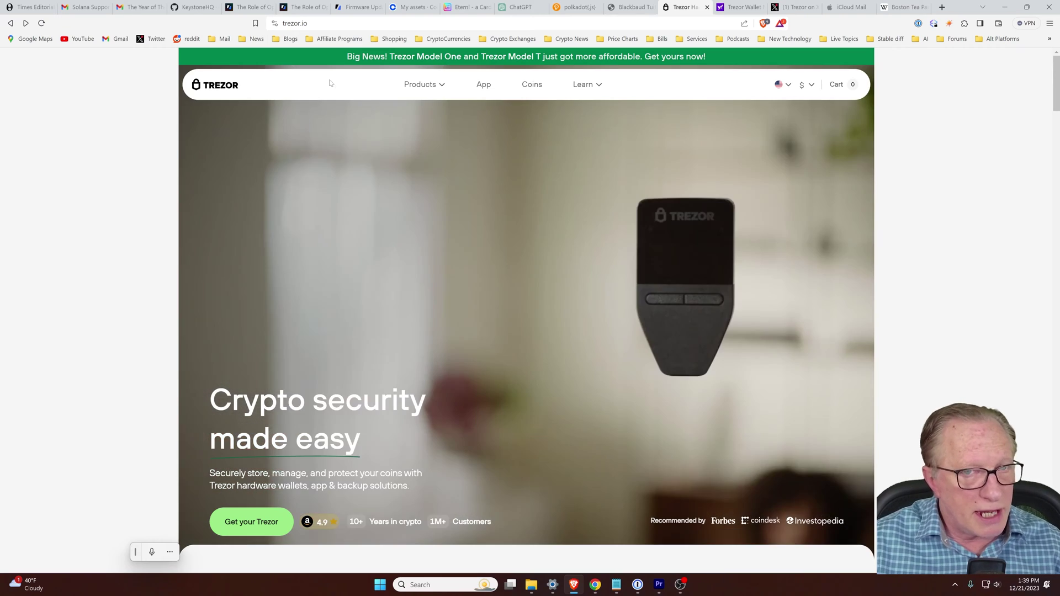
# - Browse the Trezor hardware wallet lineup under Products, then go to the App page
pyautogui.click(422, 84)
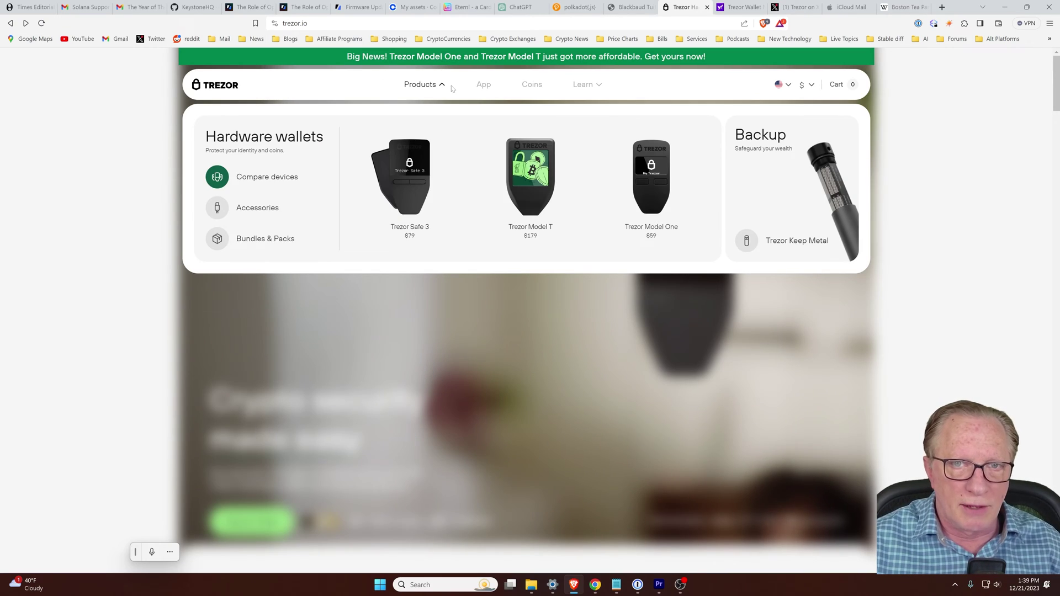
pyautogui.click(483, 85)
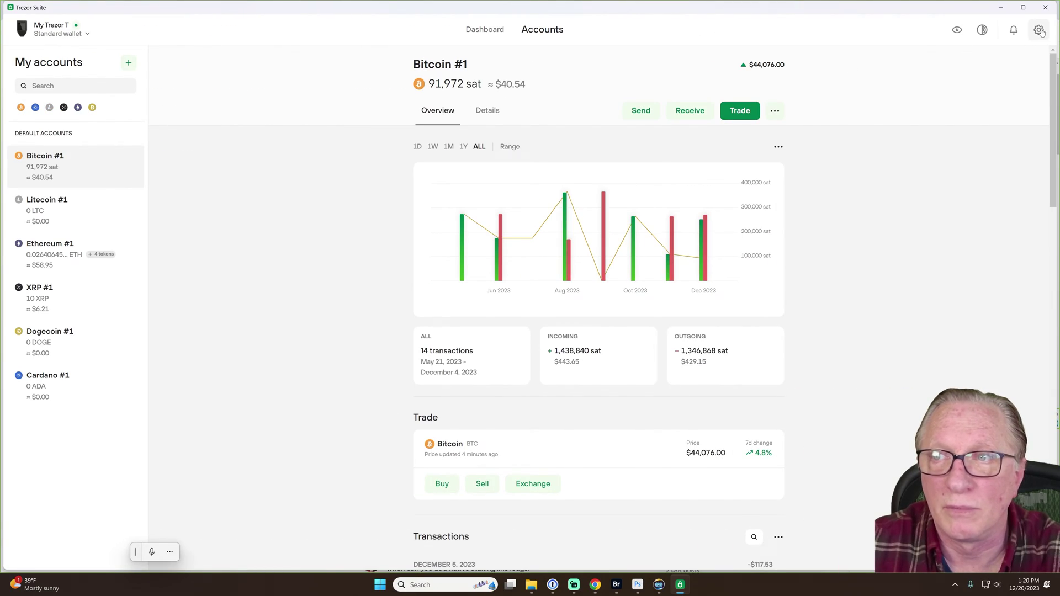
# - Check for updates in Settings and confirm Trezor Suite 23.11.5 has none available
pyautogui.click(1038, 30)
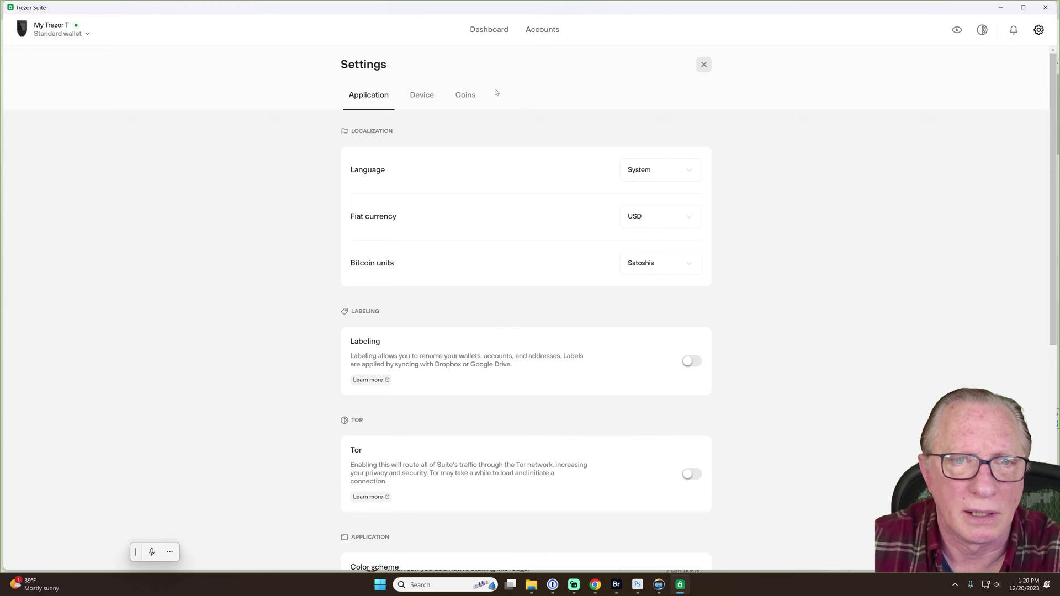
pyautogui.scroll(-7, 443, 341)
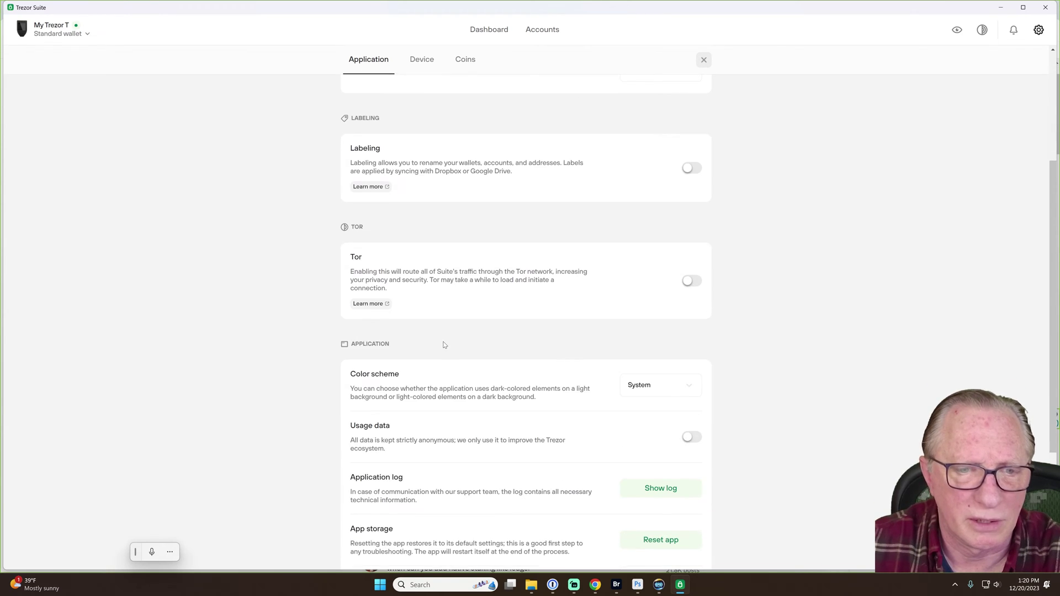
pyautogui.scroll(6, 448, 343)
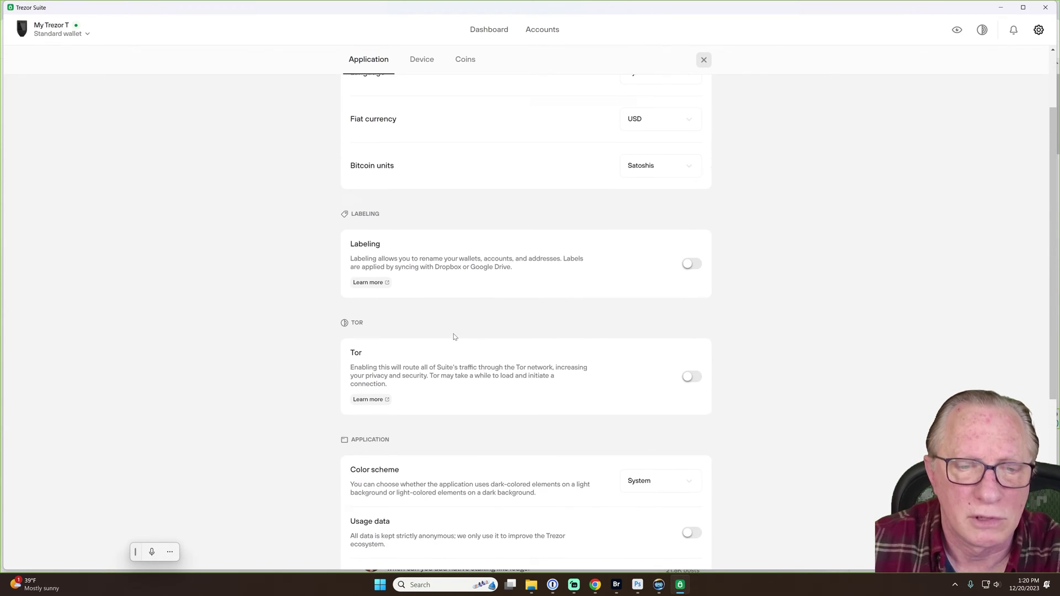
pyautogui.scroll(-6, 453, 333)
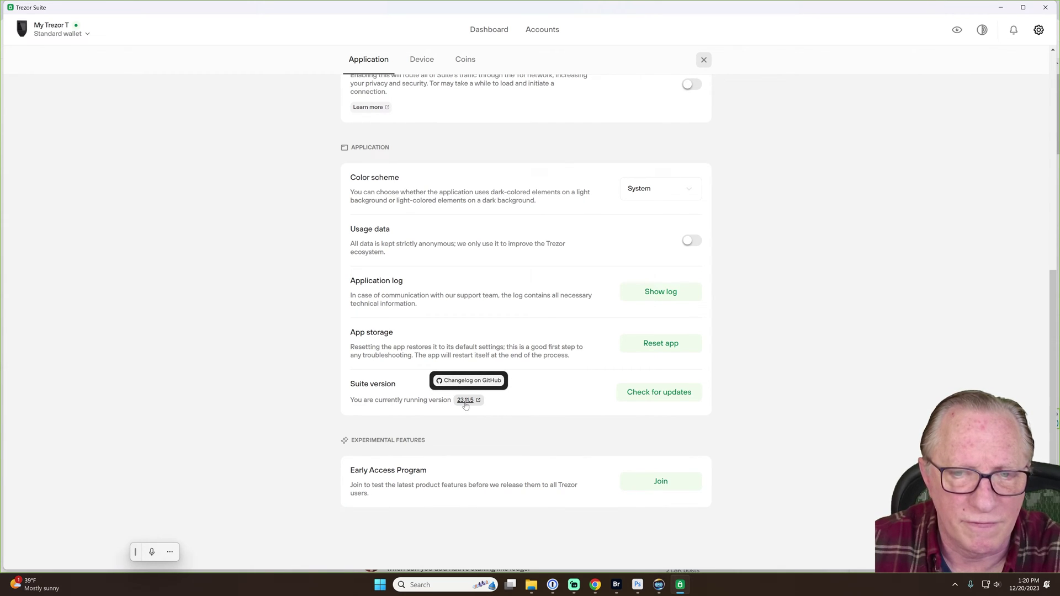
pyautogui.click(659, 392)
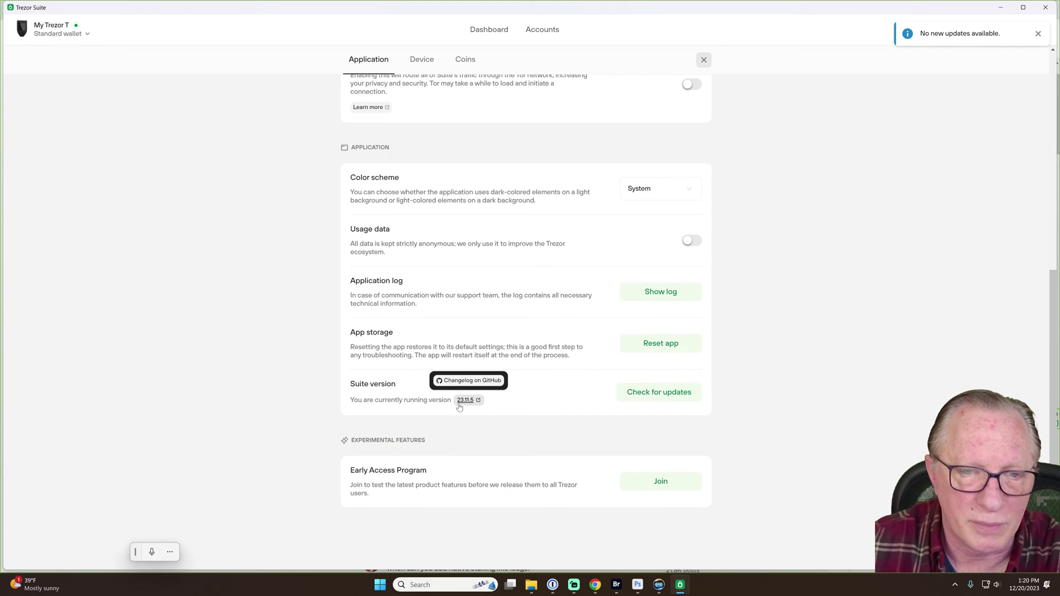
pyautogui.click(1038, 34)
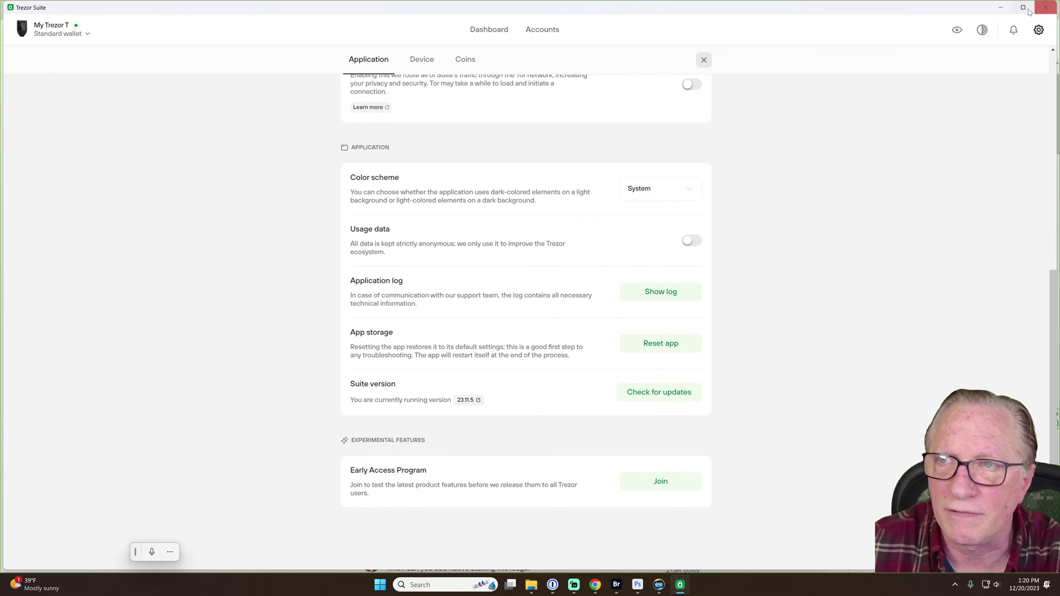
# - Download the Windows installer Trezor-Suite-23.12.3-win-x64.exe and show it in the Downloads folder
pyautogui.click(1000, 7)
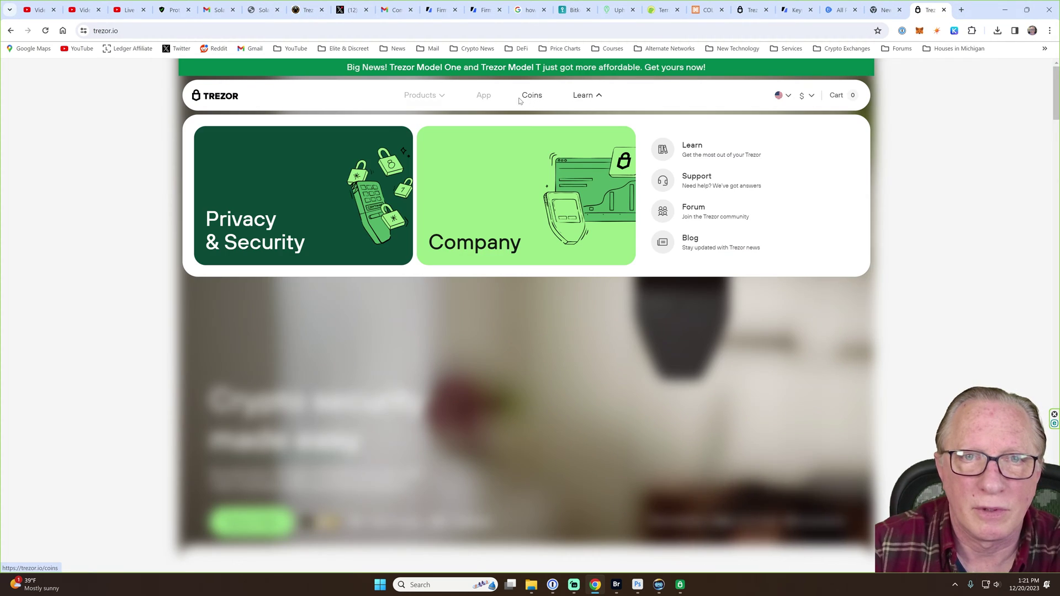
pyautogui.click(483, 94)
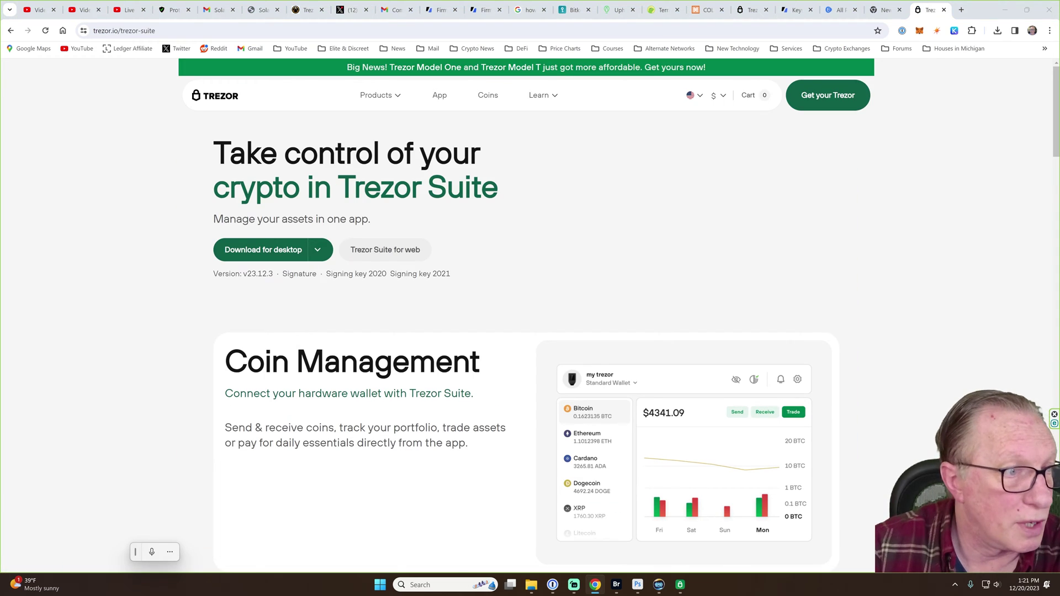
pyautogui.click(319, 251)
pyautogui.click(258, 310)
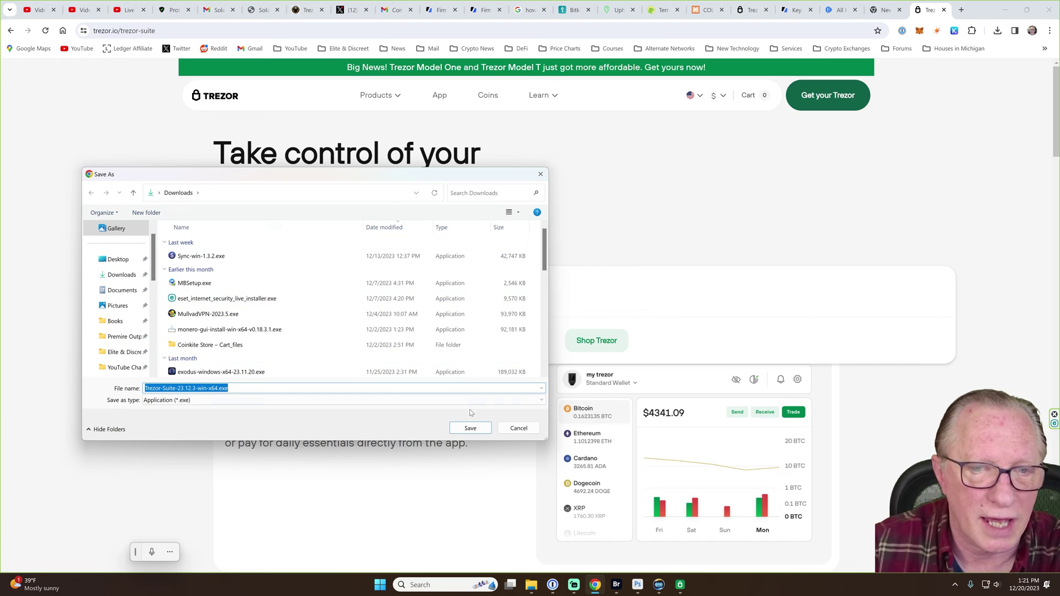
pyautogui.click(470, 428)
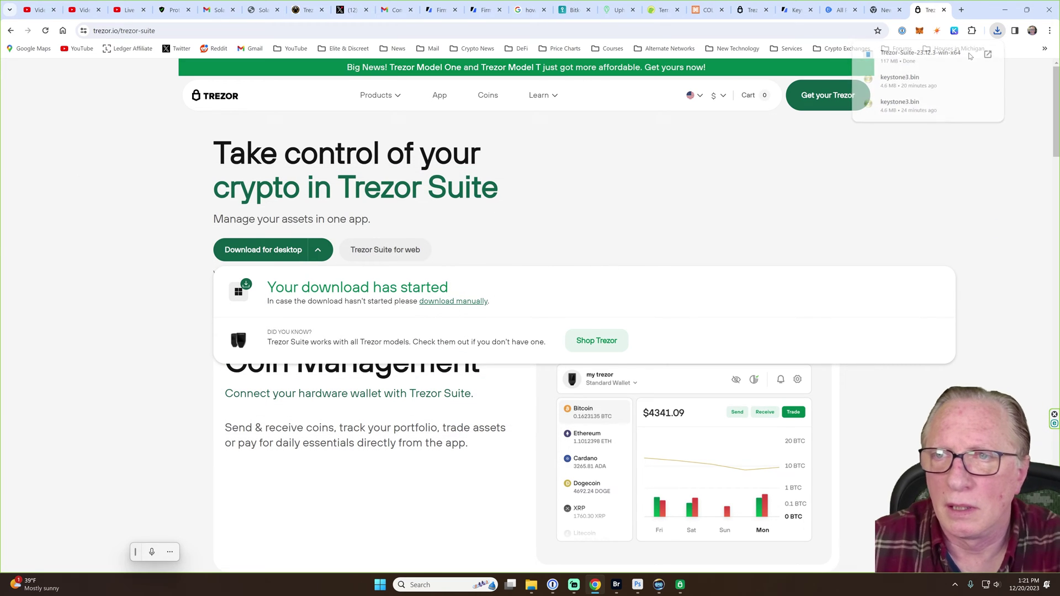
pyautogui.click(971, 57)
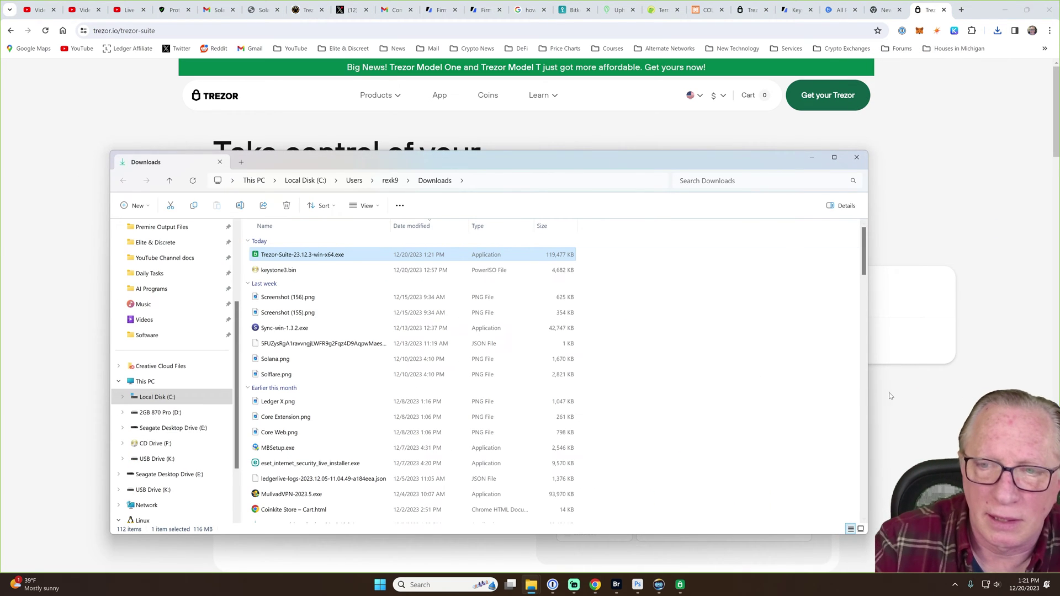
# - Quit the old Trezor Suite and install version 23.12.3 for the current user, launching it afterwards
pyautogui.click(680, 585)
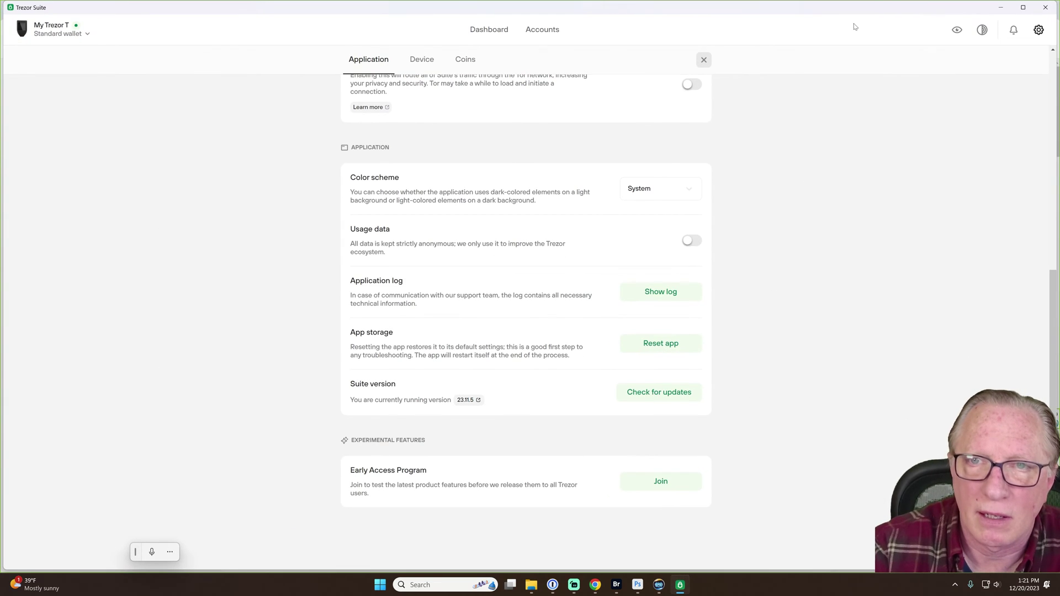
pyautogui.click(1046, 8)
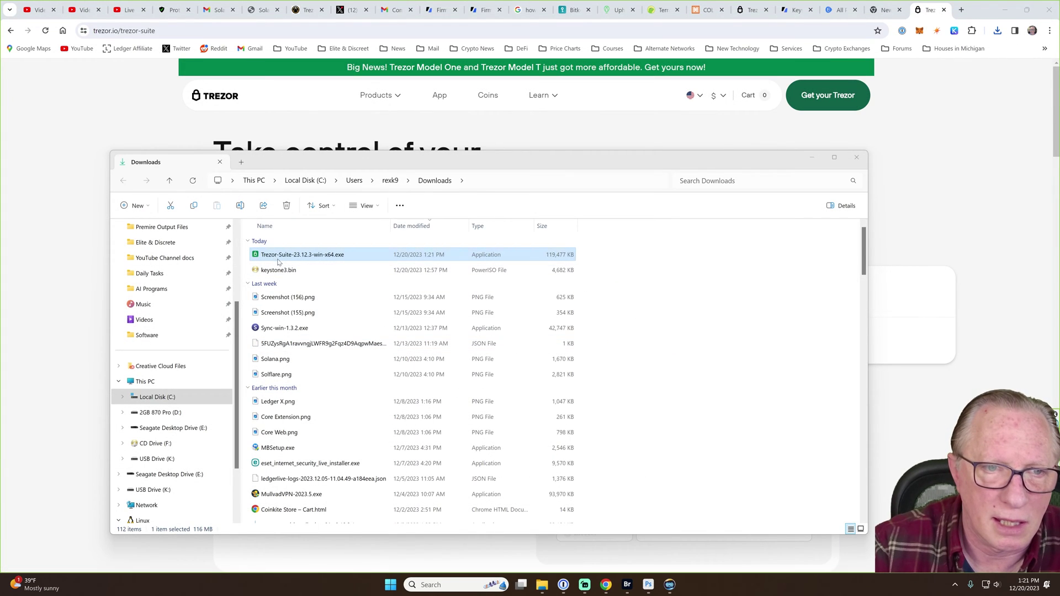
pyautogui.doubleClick(499, 256)
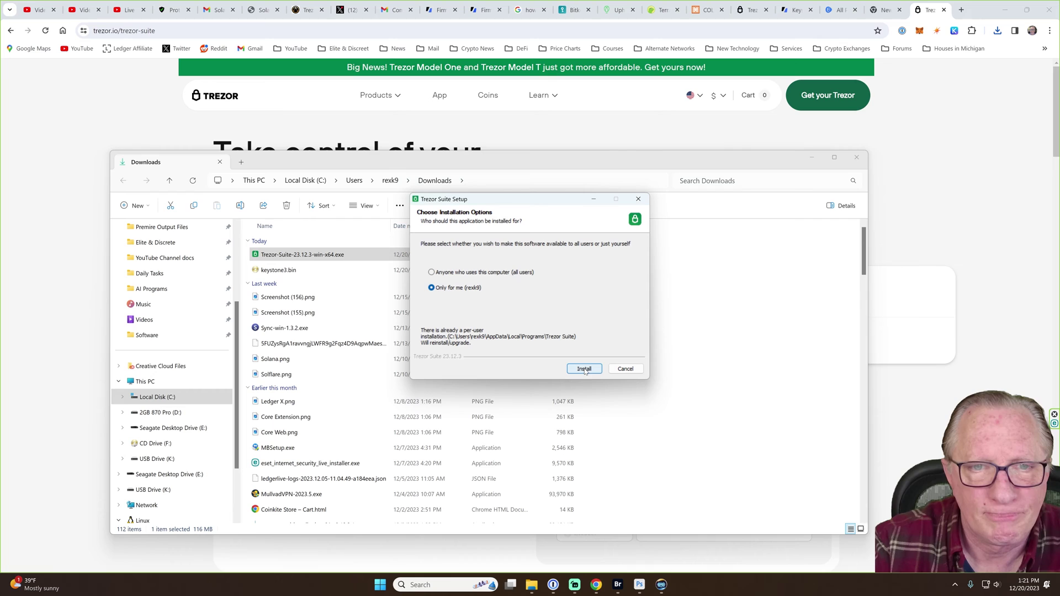
pyautogui.click(585, 368)
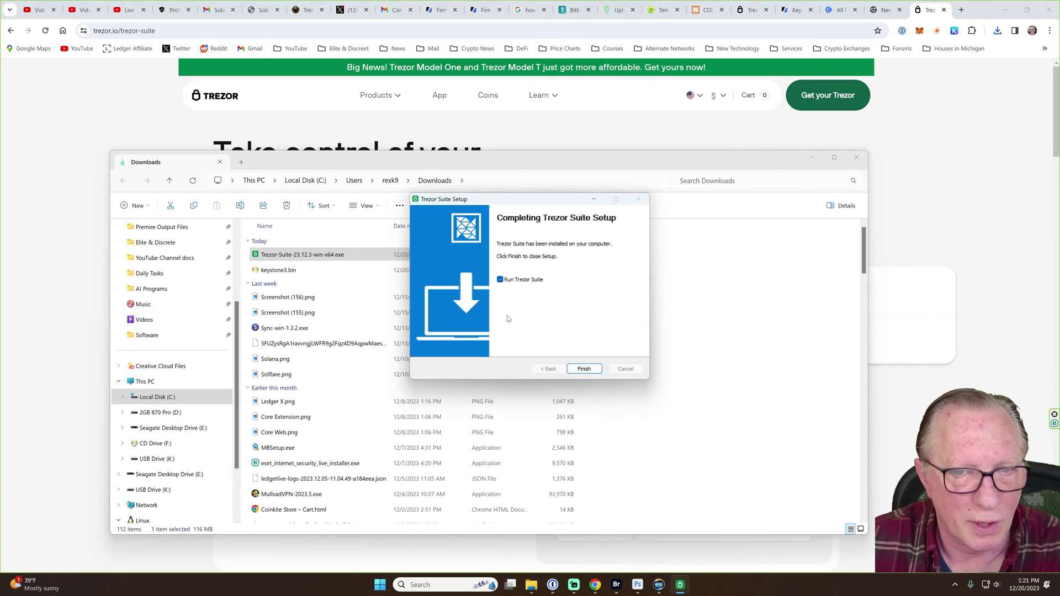
pyautogui.click(584, 368)
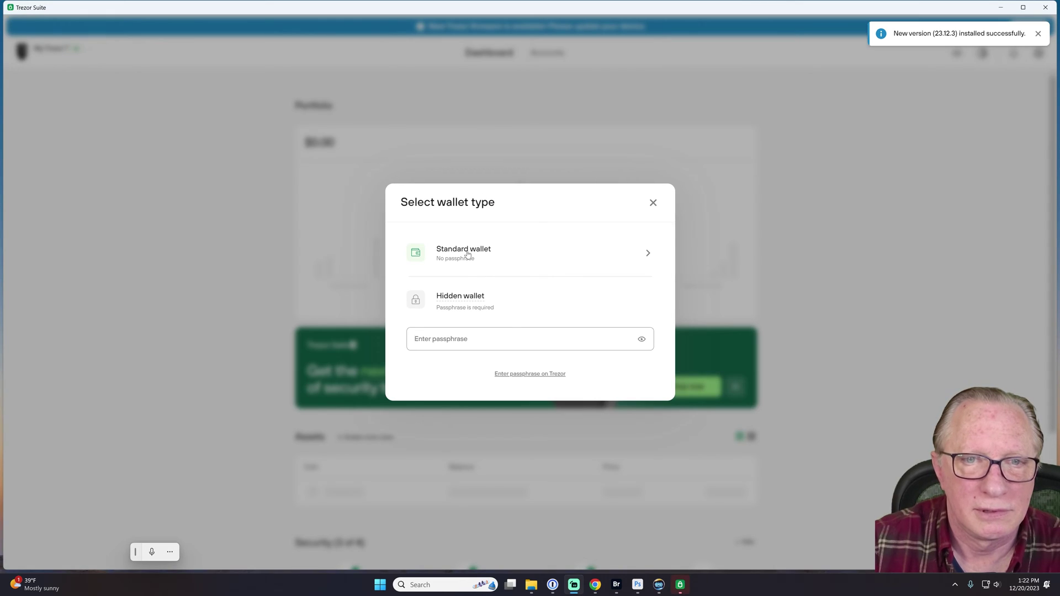
# - Open the standard wallet's accounts and try adding Solana, which requires a firmware update
pyautogui.click(469, 253)
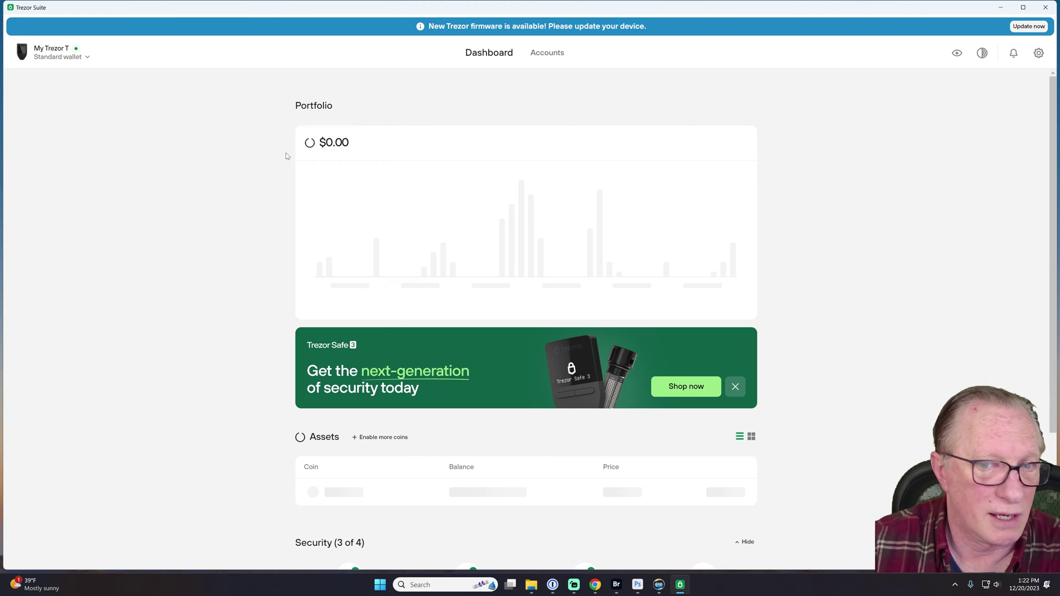
pyautogui.scroll(-4, 260, 193)
pyautogui.scroll(4, 260, 195)
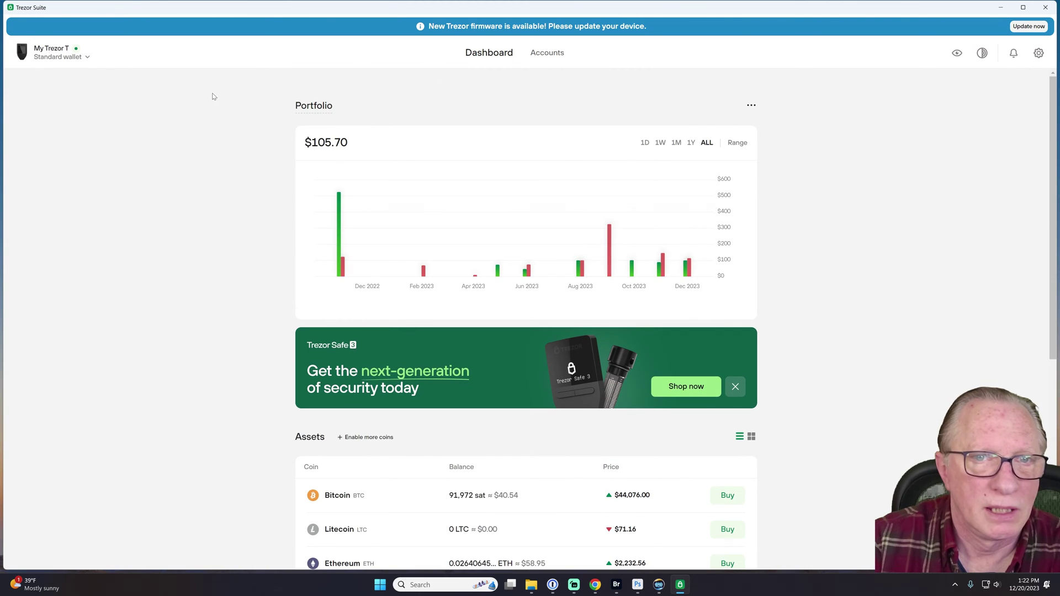
pyautogui.click(546, 52)
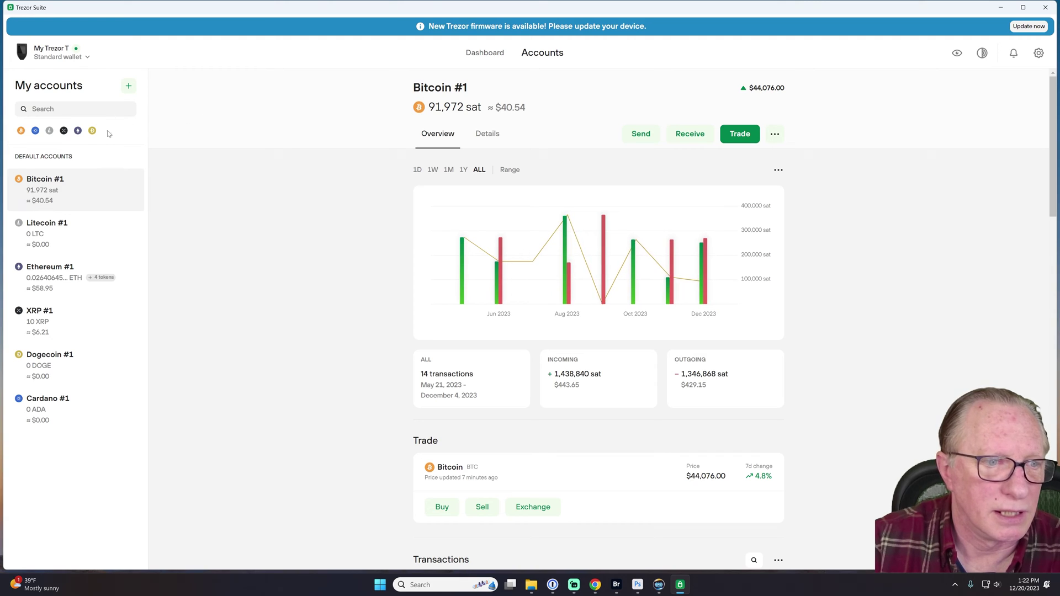
pyautogui.click(130, 87)
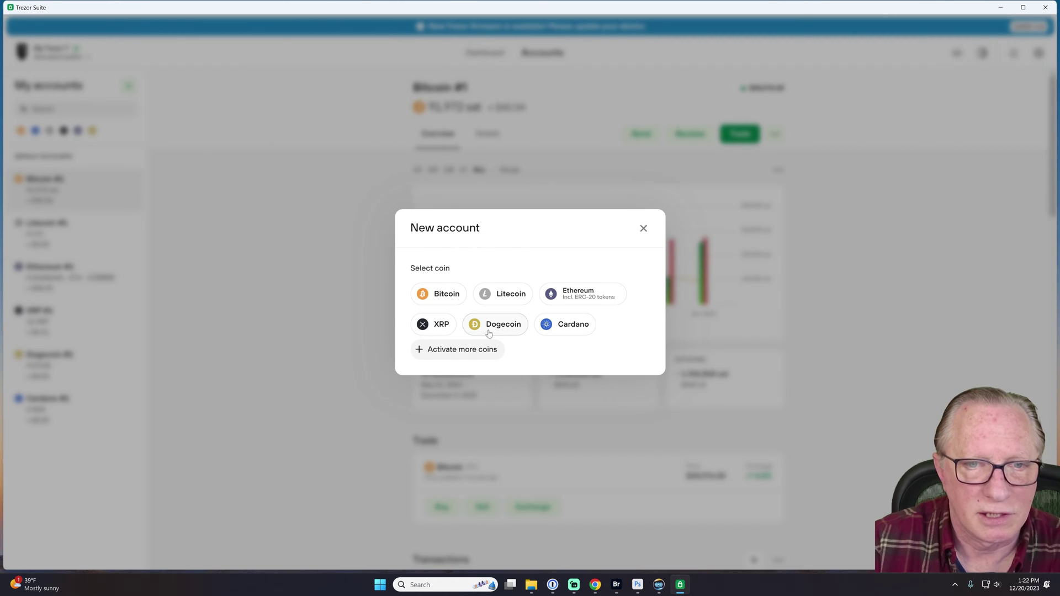
pyautogui.click(469, 352)
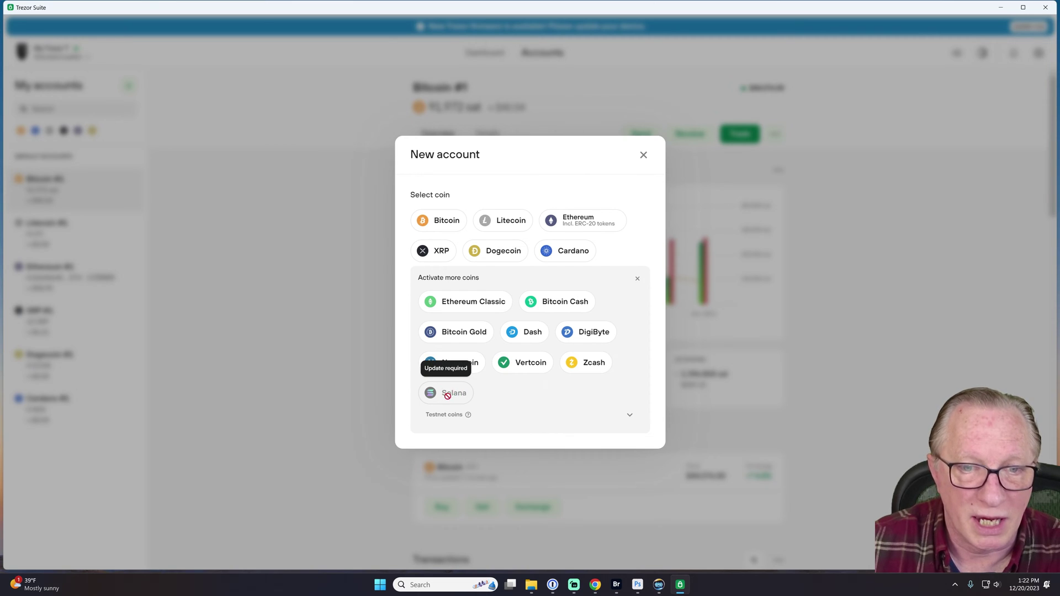
pyautogui.click(644, 156)
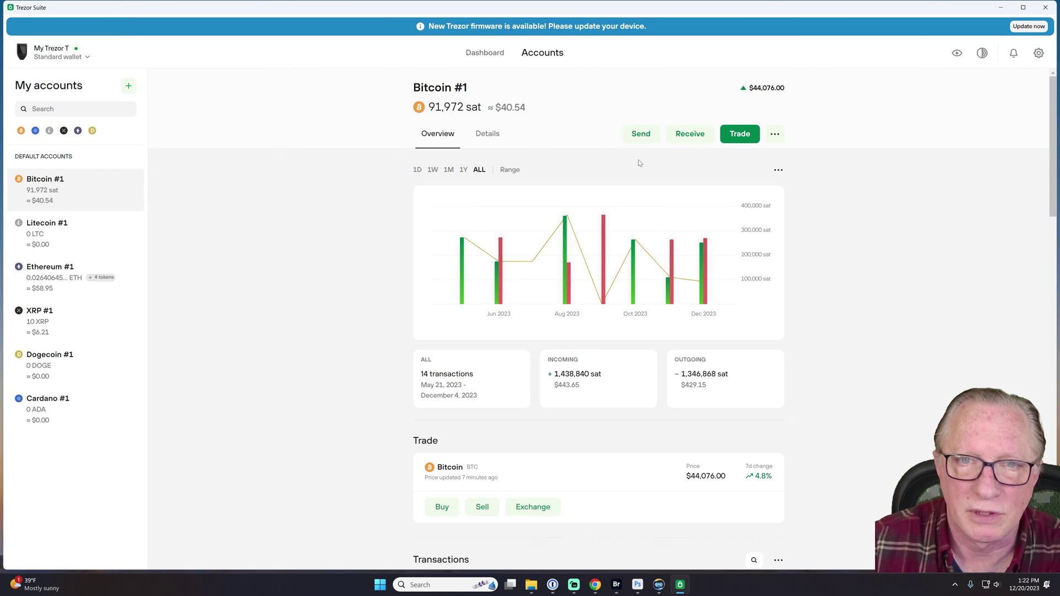
# - Install firmware Universal 2.6.4 on the Trezor, confirming the recovery seed is backed up
pyautogui.click(1025, 27)
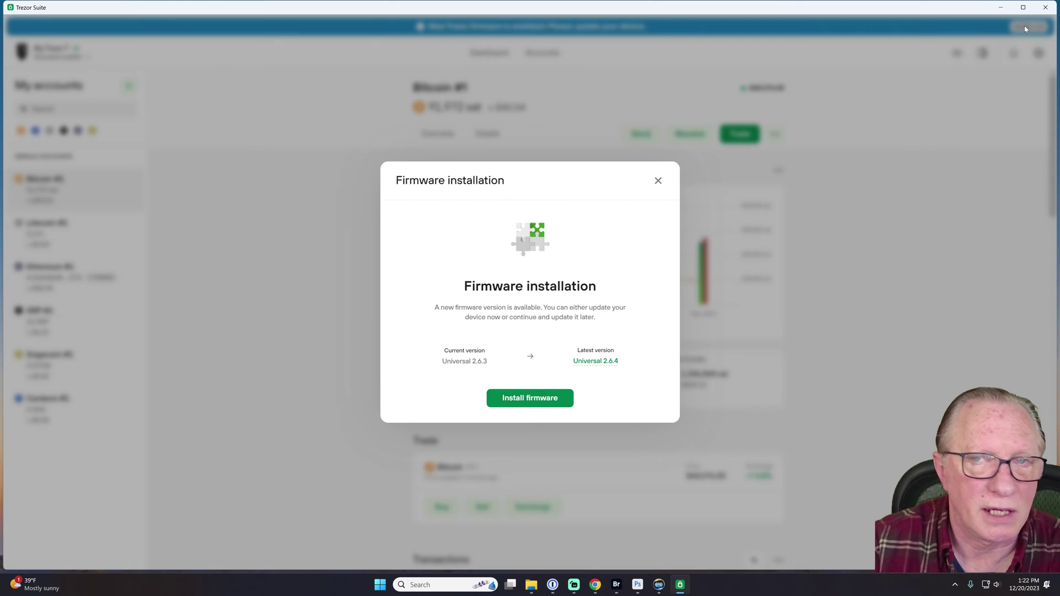
pyautogui.click(522, 398)
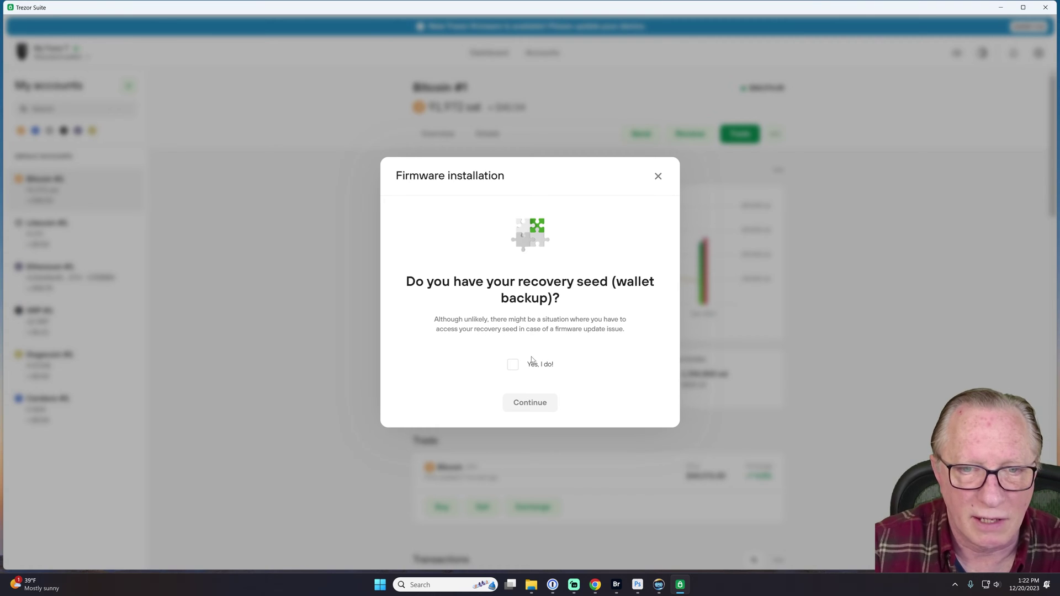
pyautogui.click(512, 364)
pyautogui.click(534, 404)
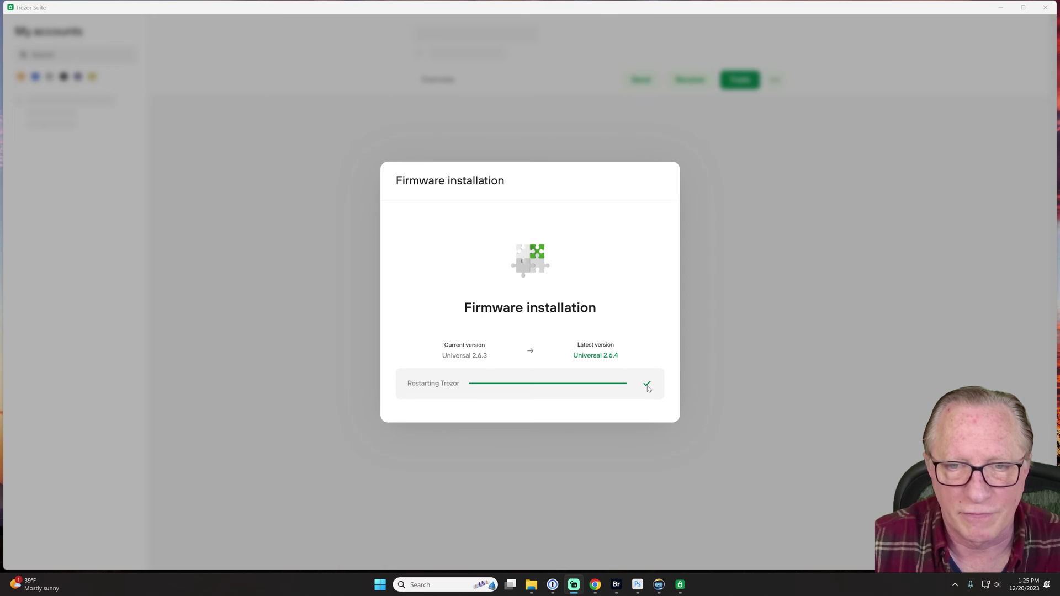
pyautogui.click(647, 389)
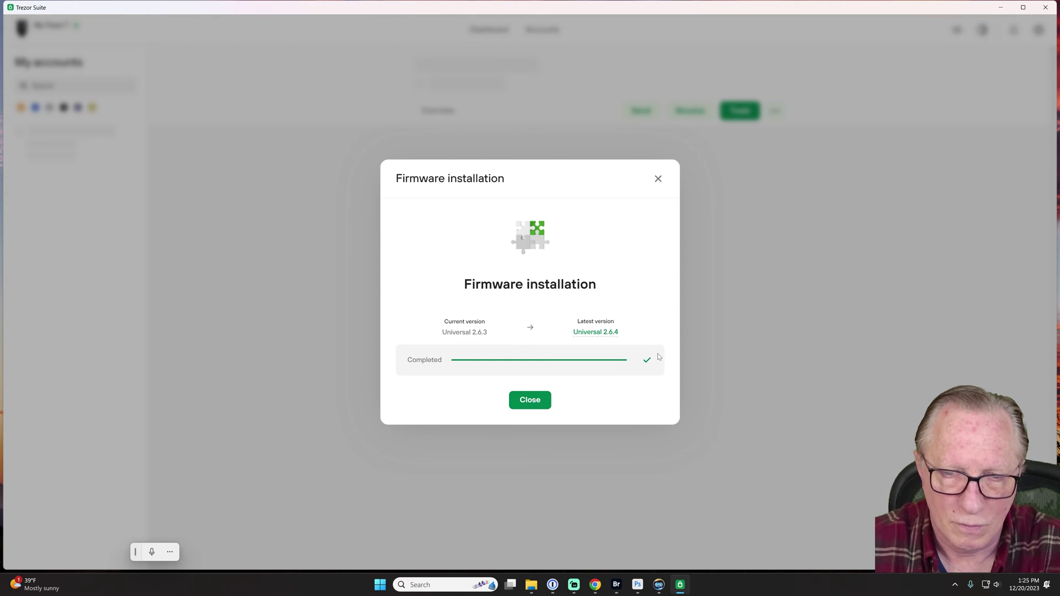
# - Reopen the standard wallet and add a Solana account, creating an empty Solana #1
pyautogui.click(533, 405)
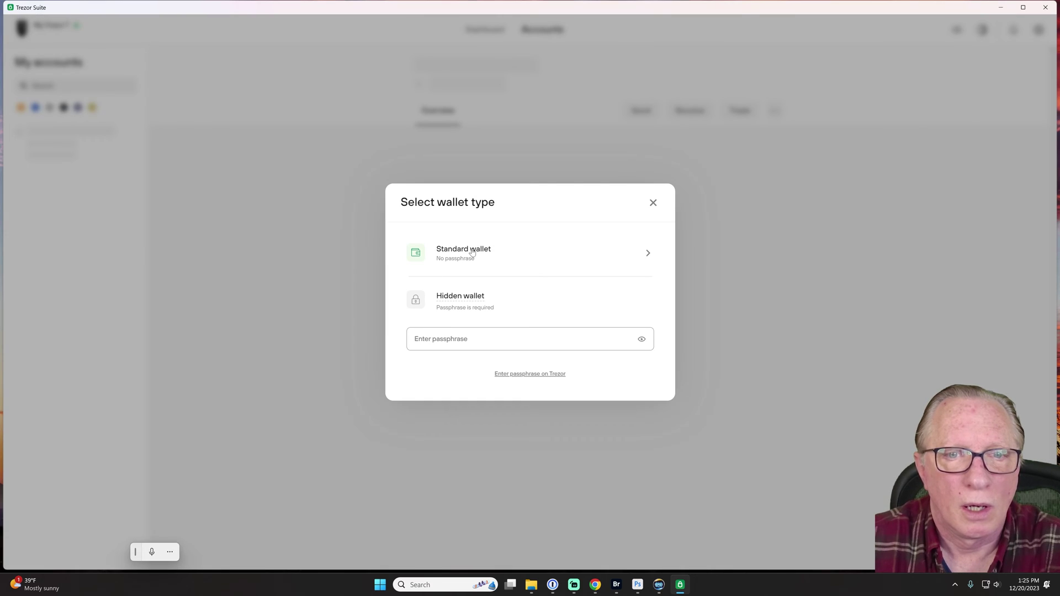
pyautogui.click(472, 252)
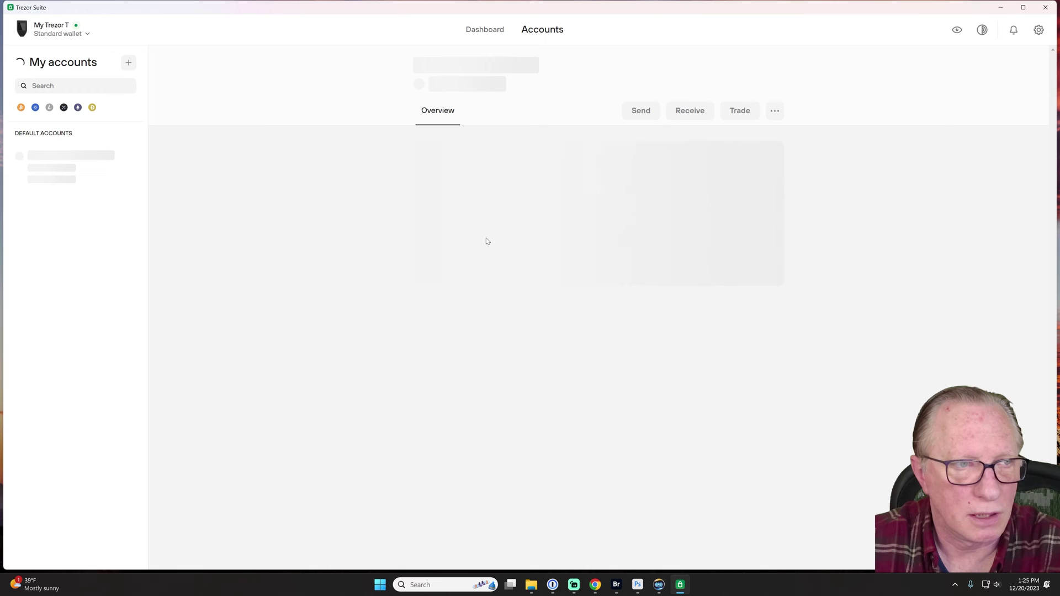
pyautogui.click(128, 63)
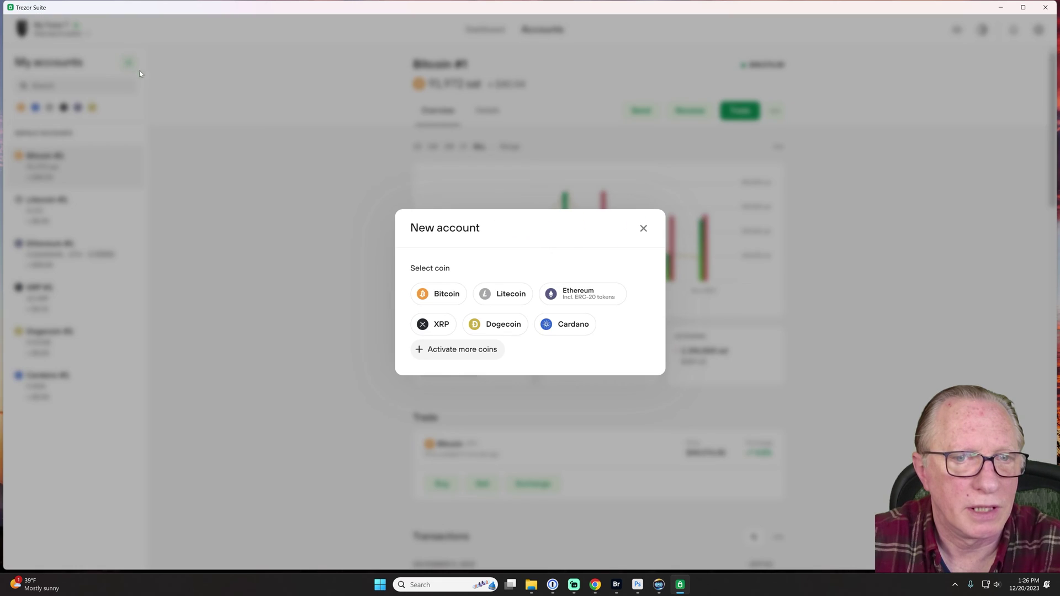
pyautogui.click(441, 349)
pyautogui.click(445, 382)
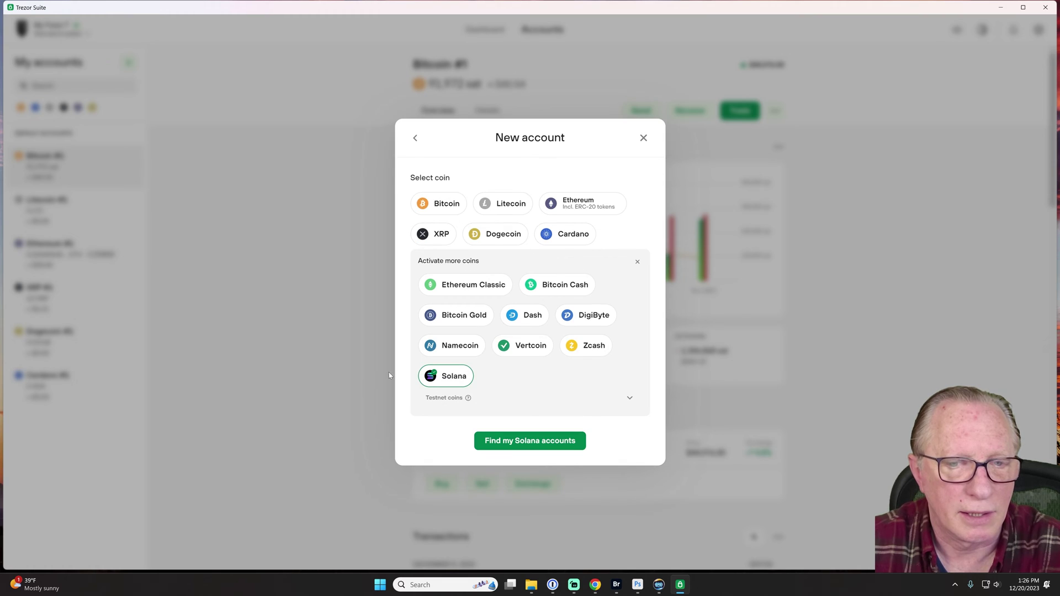
pyautogui.click(529, 442)
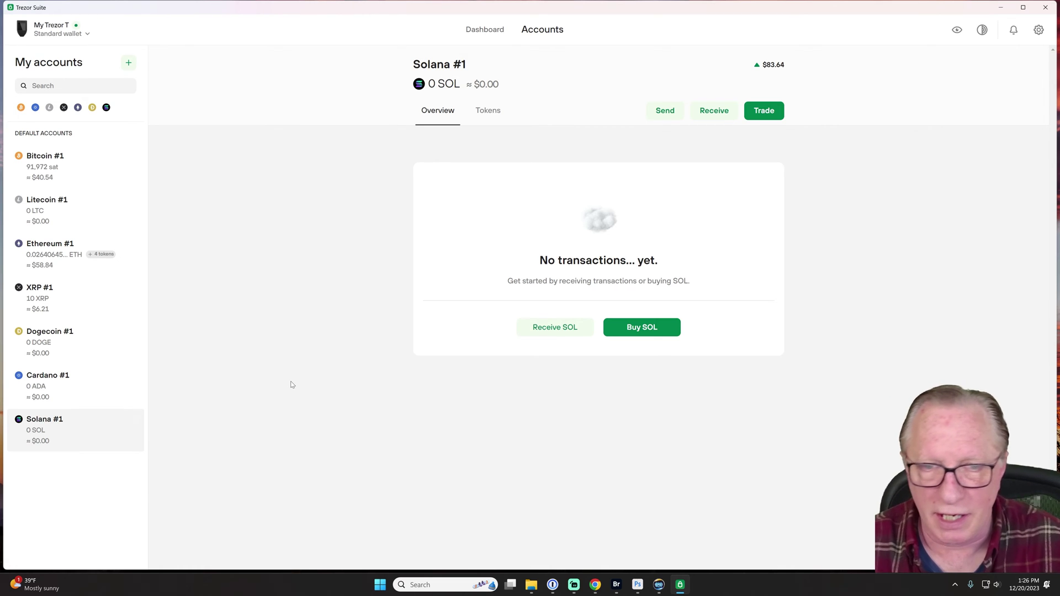
# - Bring up the Tangem iPhone mirror and move it left beside the Solana #1 page
pyautogui.click(659, 585)
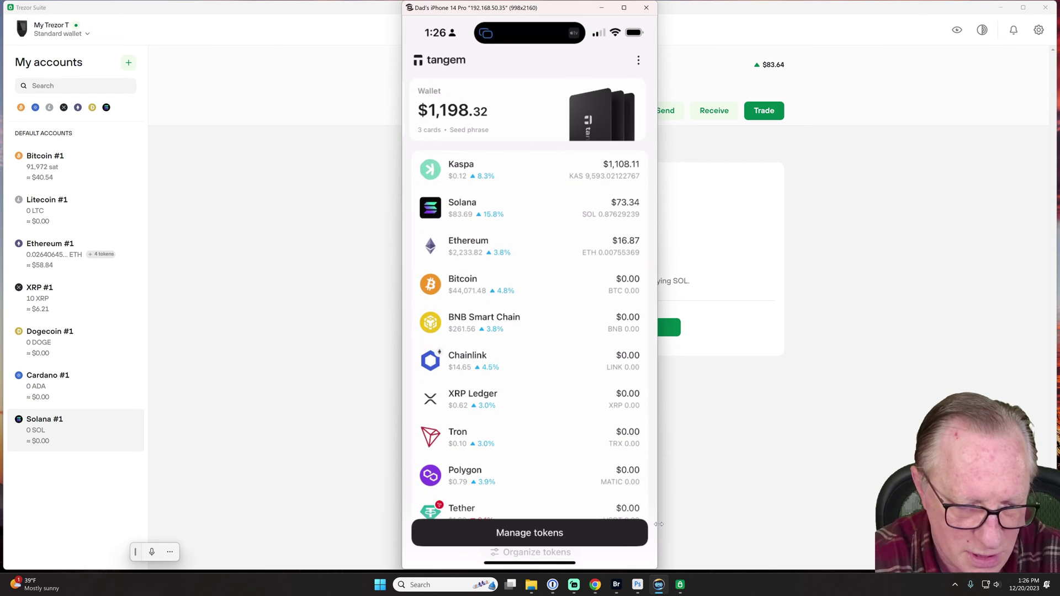
pyautogui.moveTo(555, 12); pyautogui.dragTo(281, 20)
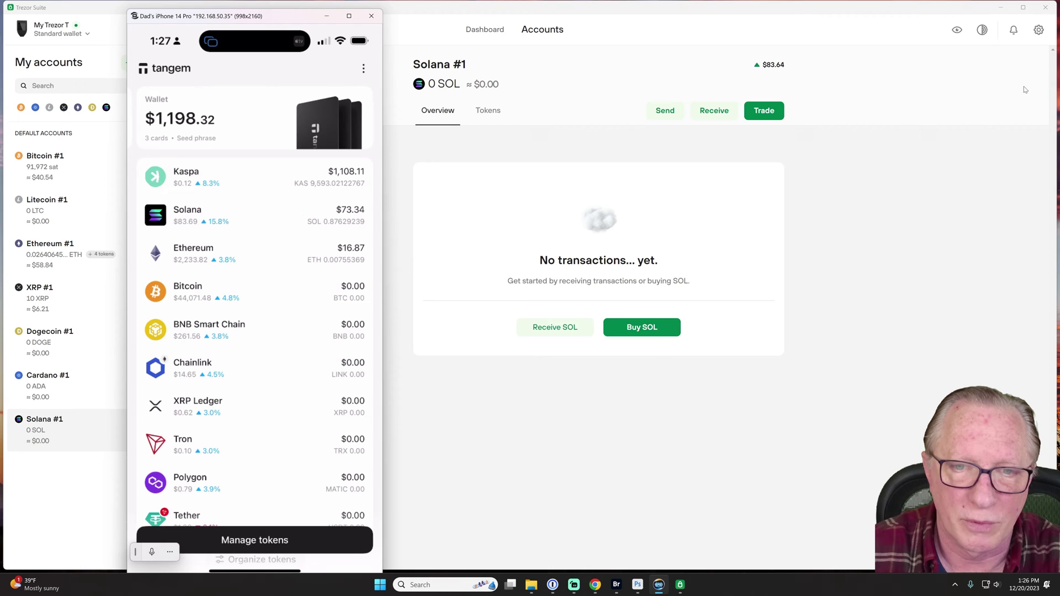
# - Show the full Solana #1 receive address and its QR code
pyautogui.click(555, 331)
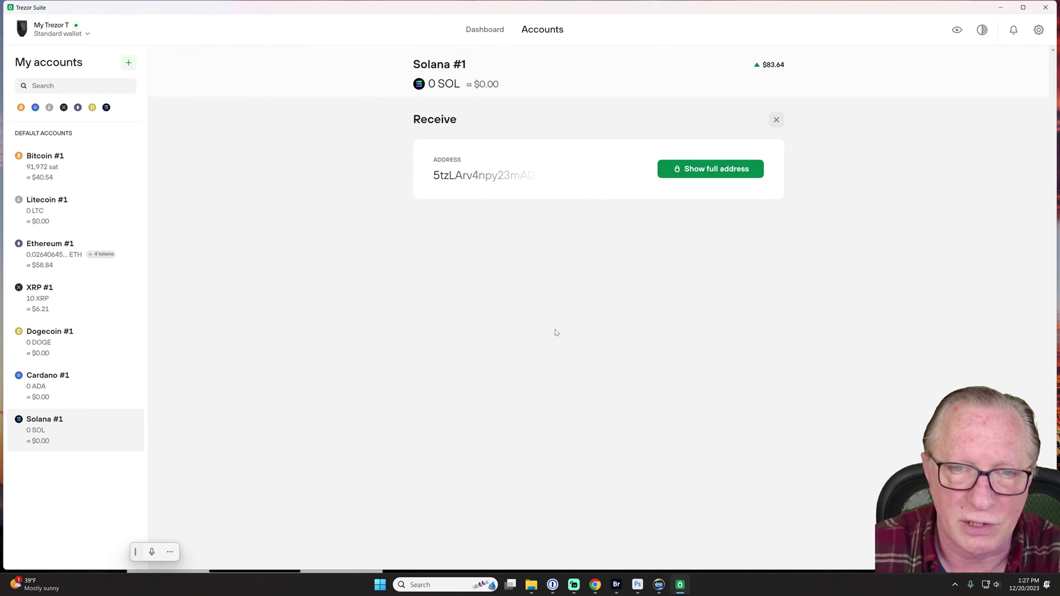
pyautogui.click(707, 172)
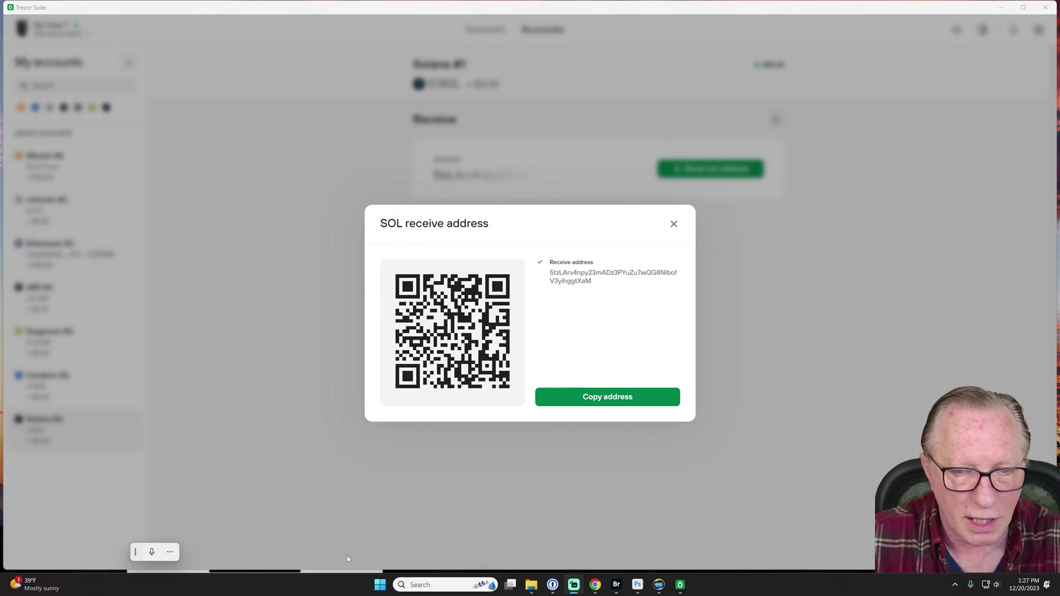
# - Send 0.87628739 SOL from Tangem to the Solana #1 address, then minimize the phone mirror
pyautogui.click(658, 585)
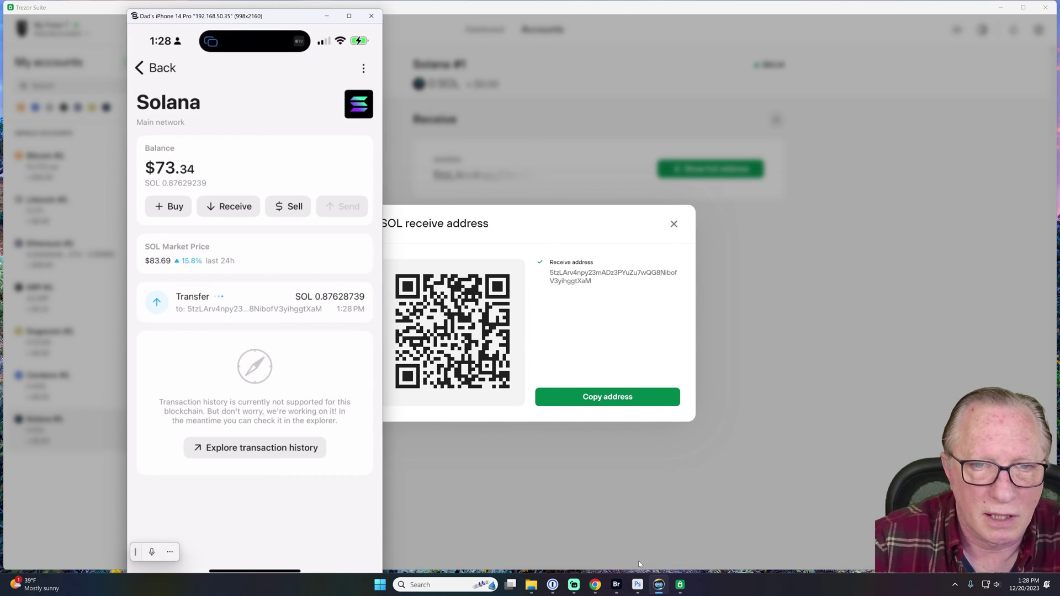
pyautogui.moveTo(276, 22); pyautogui.dragTo(220, 19)
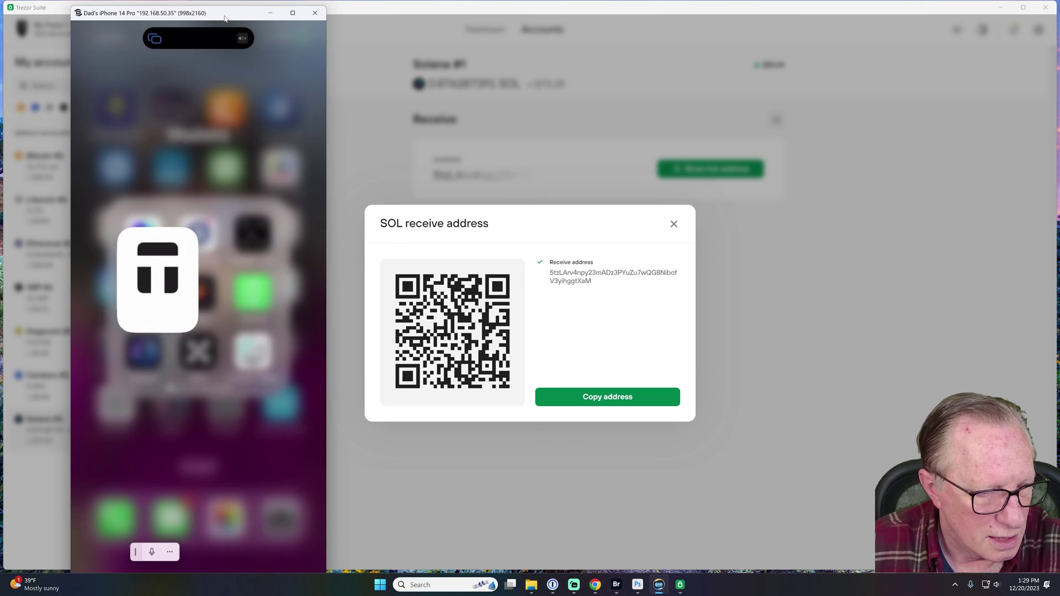
pyautogui.click(271, 14)
# - Check that Solana #1 shows 0.876287391 SOL with an empty Tokens tab, then begin another receive
pyautogui.click(674, 223)
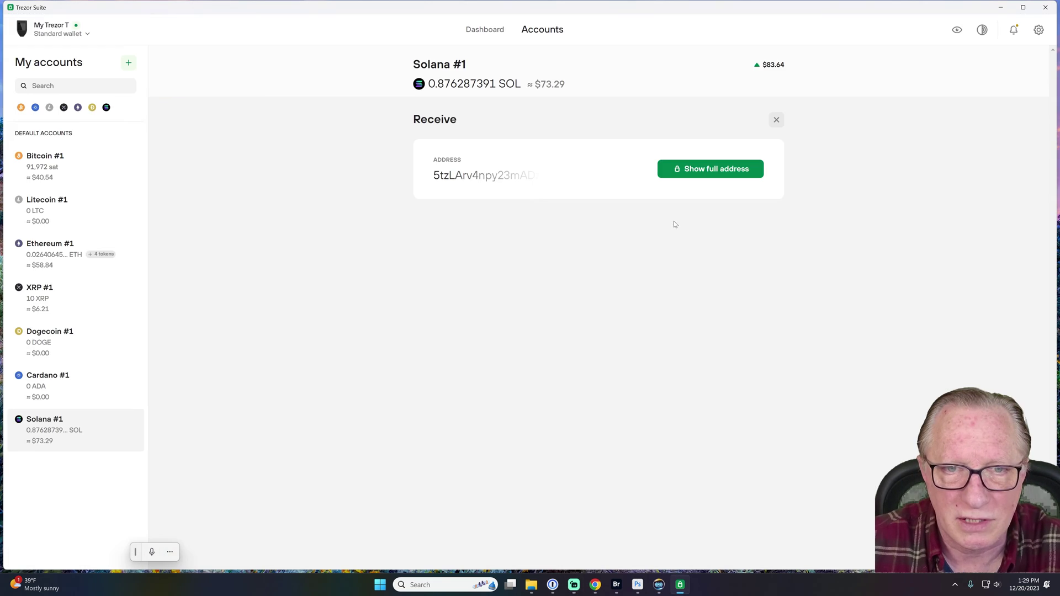
pyautogui.click(488, 31)
pyautogui.click(547, 29)
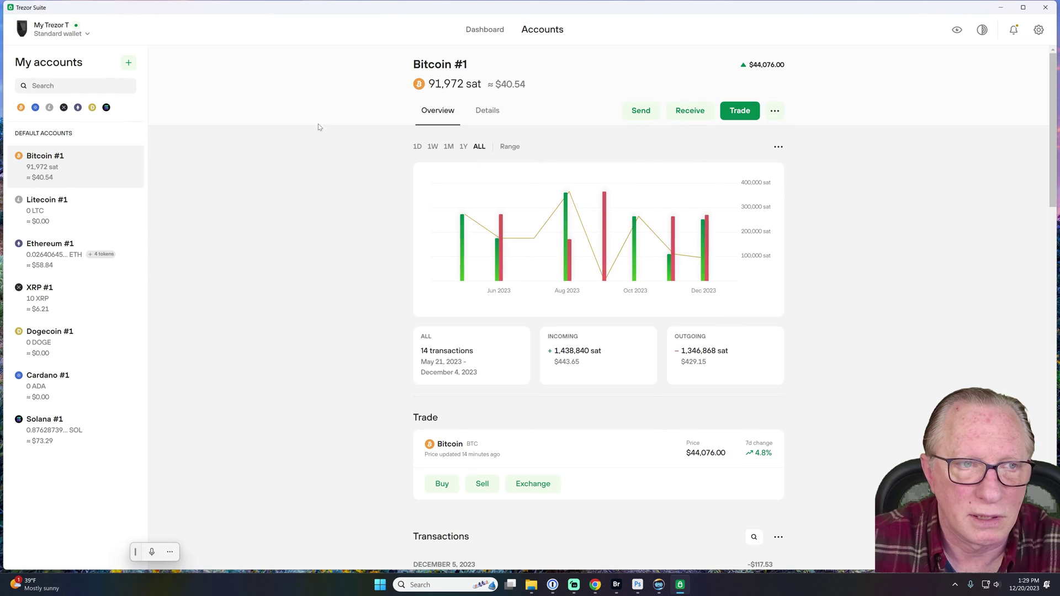
pyautogui.click(34, 442)
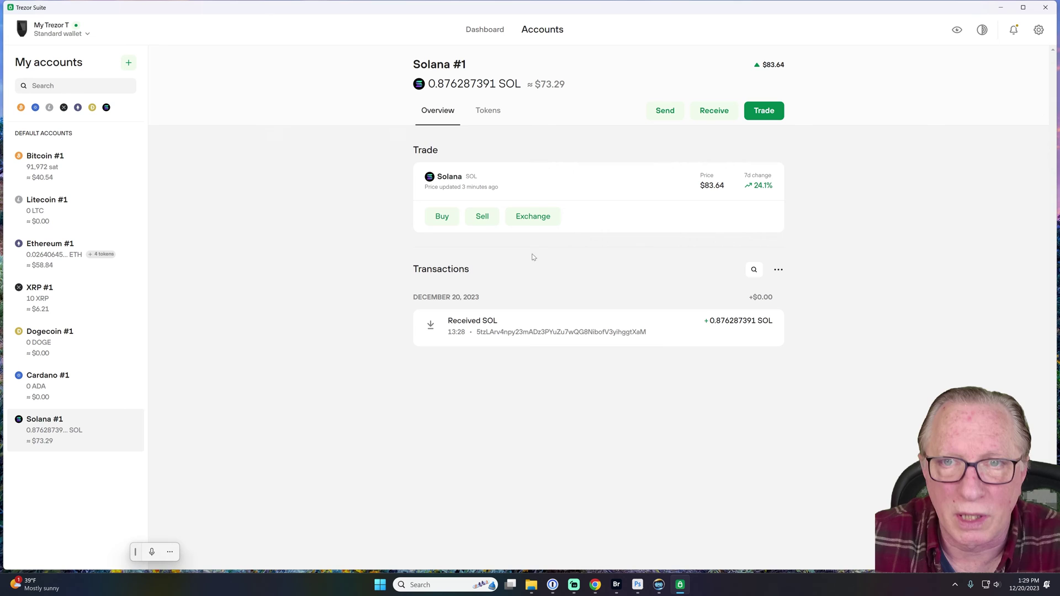
pyautogui.click(496, 112)
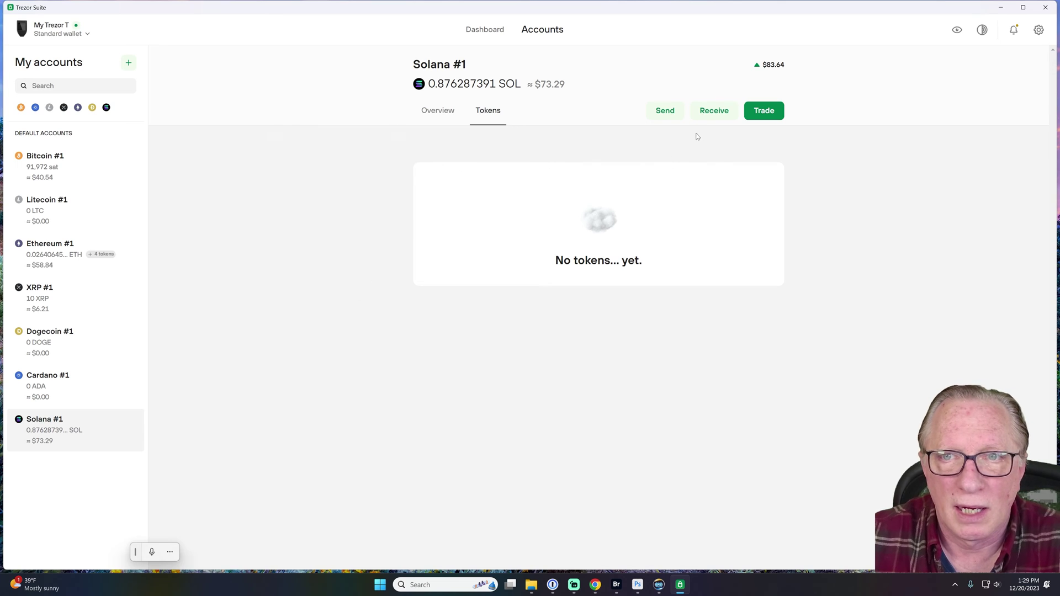
pyautogui.click(707, 113)
# - Copy the Trezor-verified full Solana #1 receive address and bring Chrome to the front
pyautogui.click(664, 171)
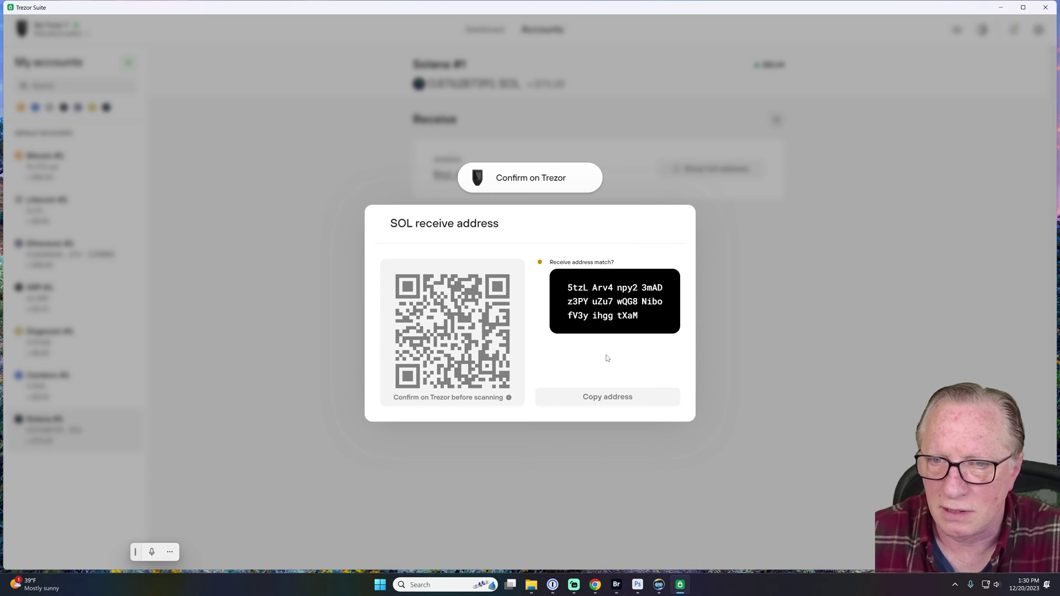
pyautogui.click(599, 398)
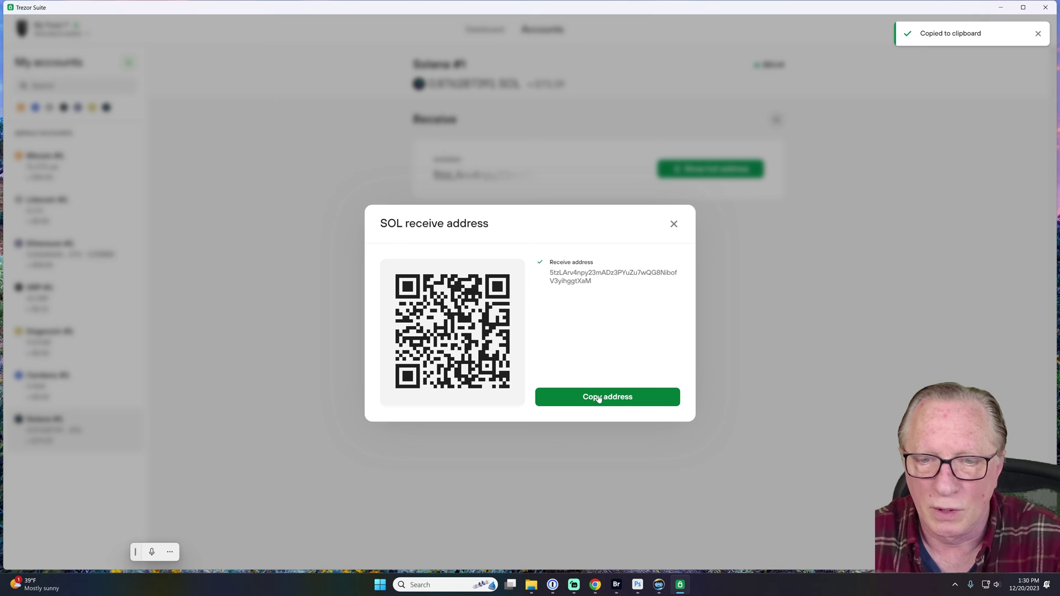
pyautogui.click(593, 583)
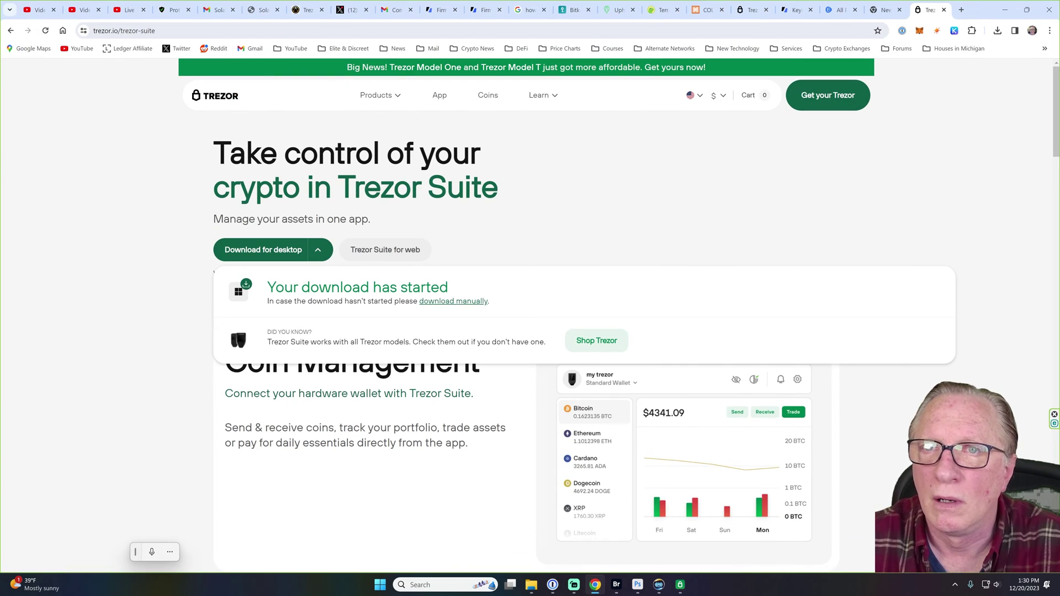
# - Open the Solflare extension to view the Main Ledger account's $895.06 balance, including 0.47 SOL
pyautogui.click(936, 31)
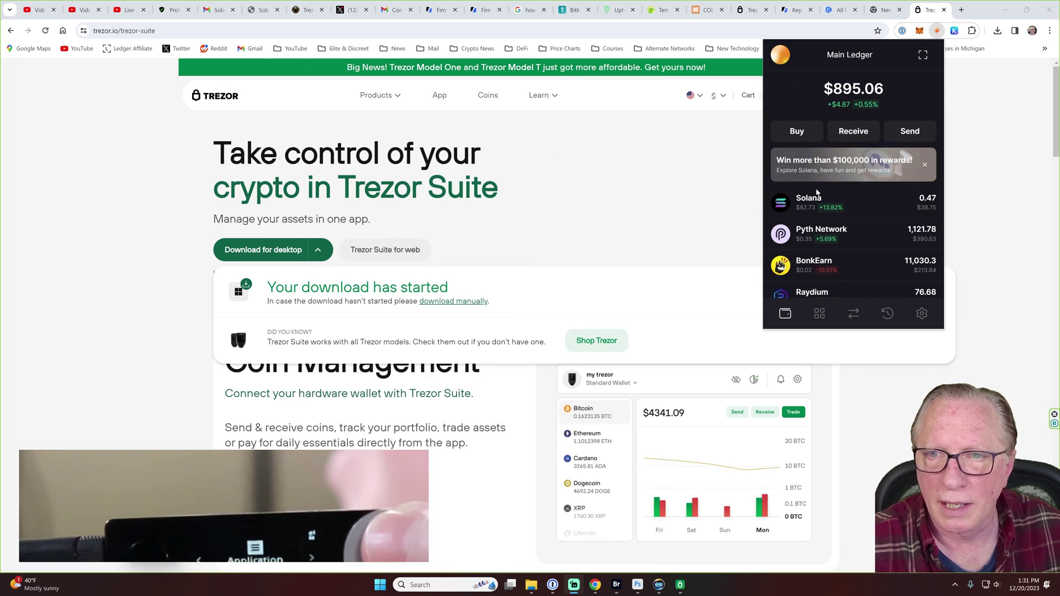
# - Start a Raydium send with the amount set to the full 76.675989 RAY balance
pyautogui.scroll(-1, 820, 269)
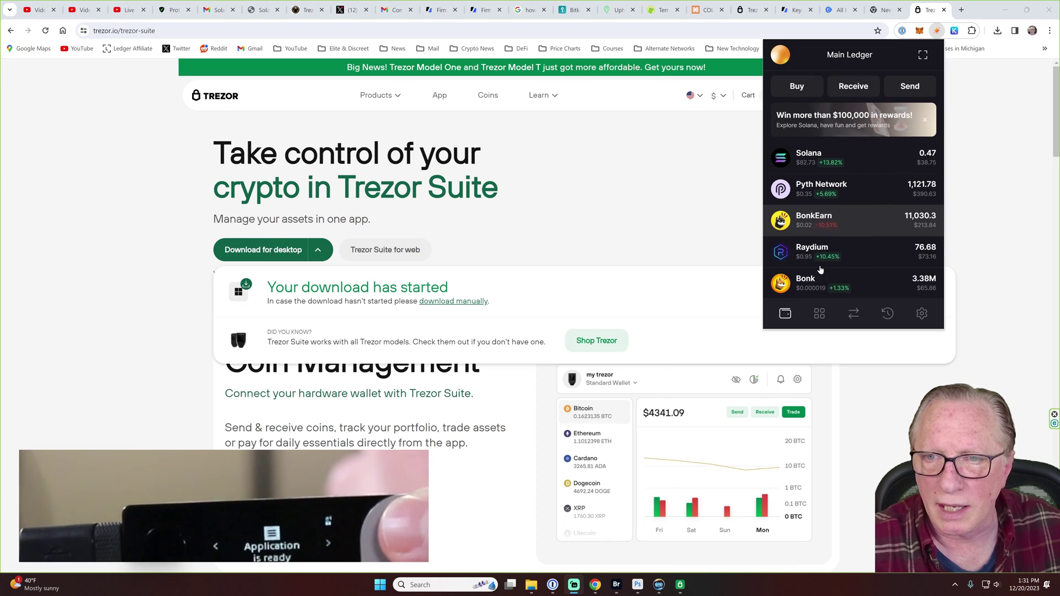
pyautogui.click(808, 253)
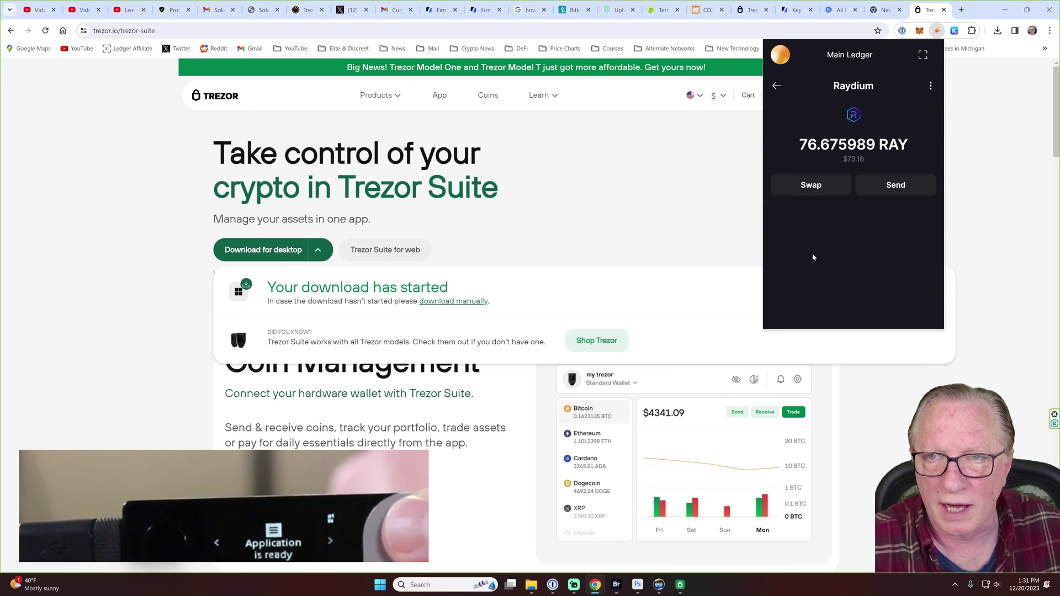
pyautogui.click(892, 187)
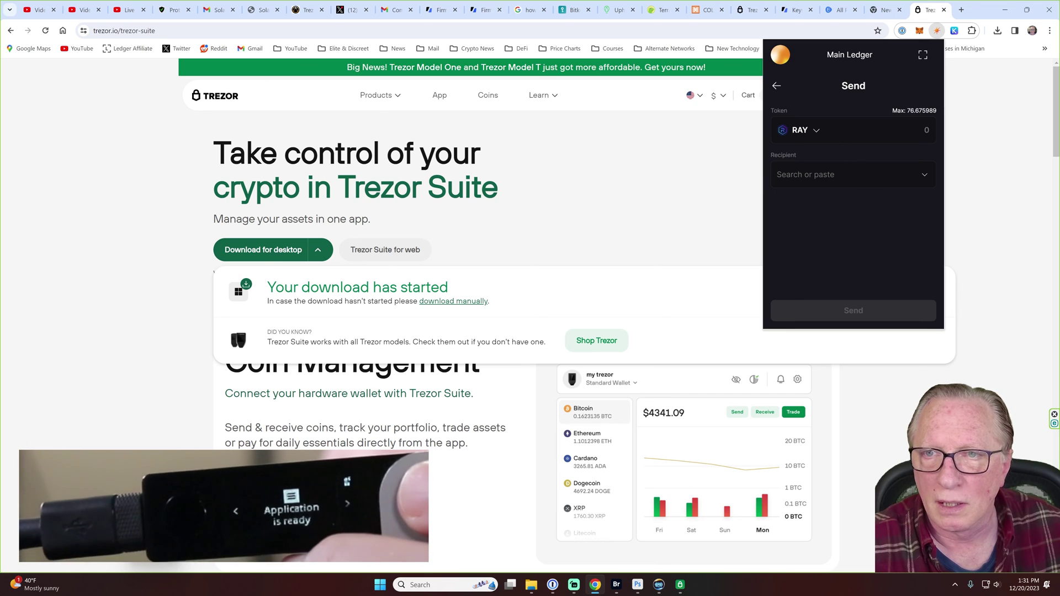
pyautogui.click(923, 110)
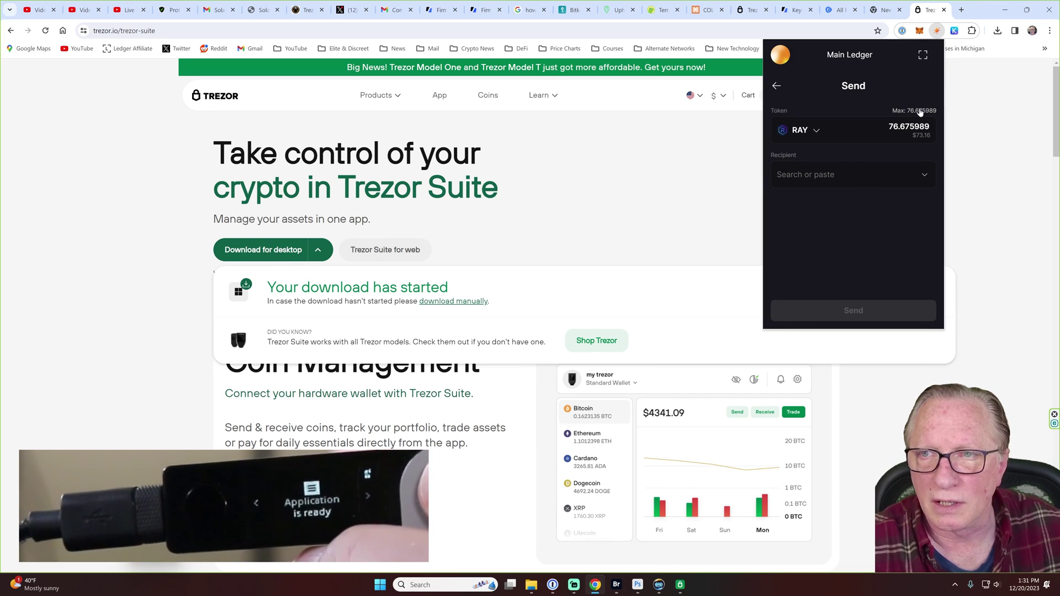
# - Paste the Trezor address as recipient, save it as contact 'Trezor T', and submit the transfer
pyautogui.click(800, 175)
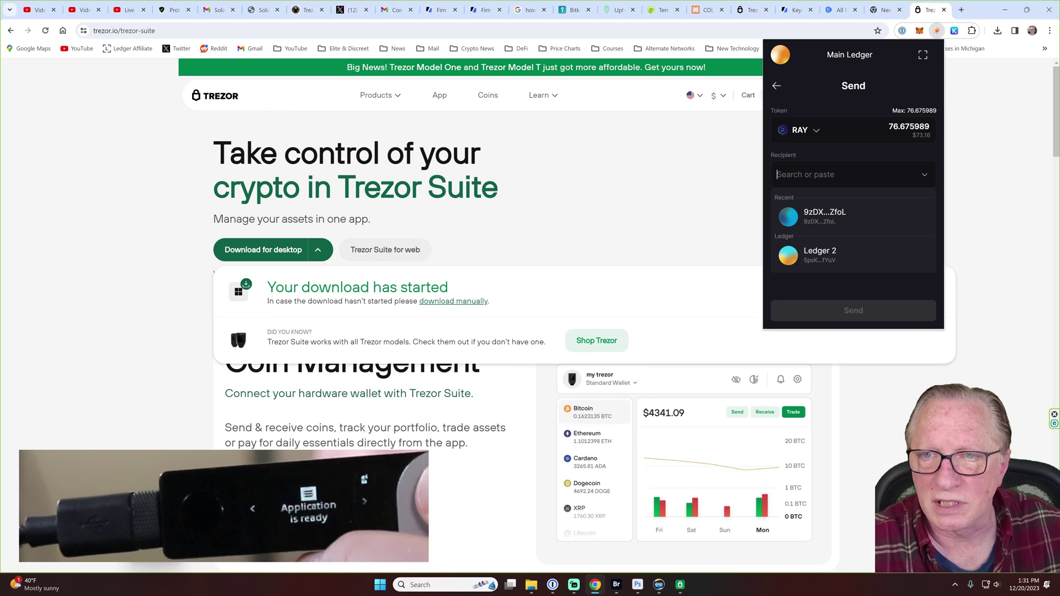
pyautogui.rightClick(796, 174)
pyautogui.click(810, 270)
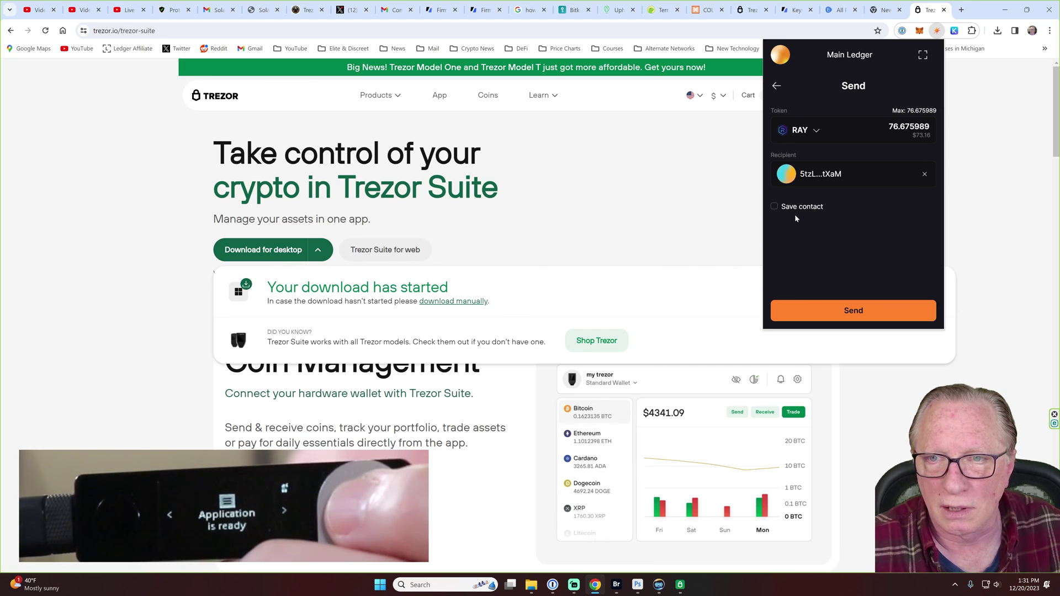
pyautogui.click(773, 206)
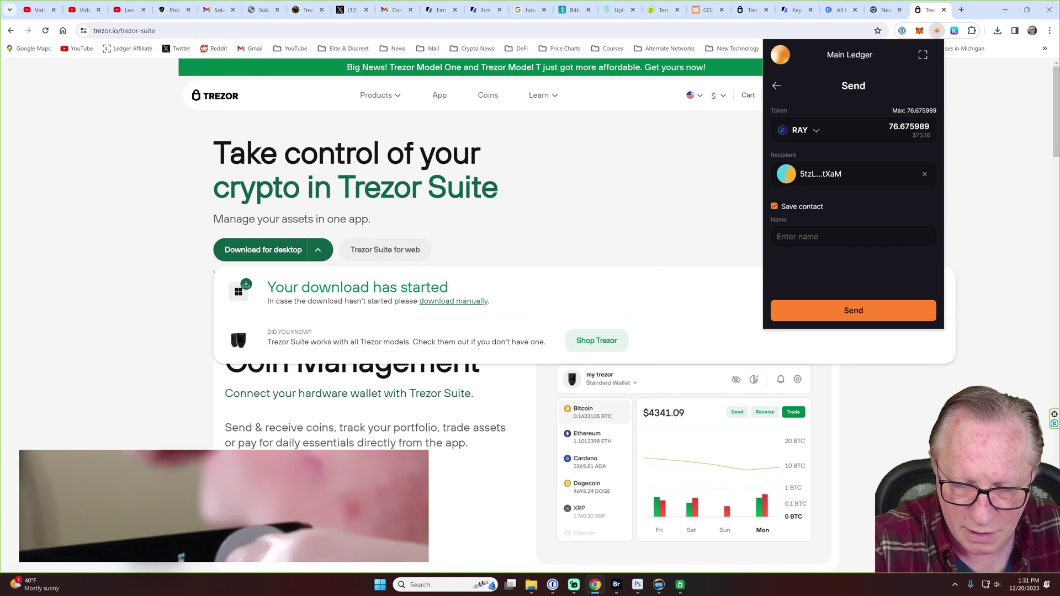
pyautogui.write('Trezor T')
pyautogui.click(856, 322)
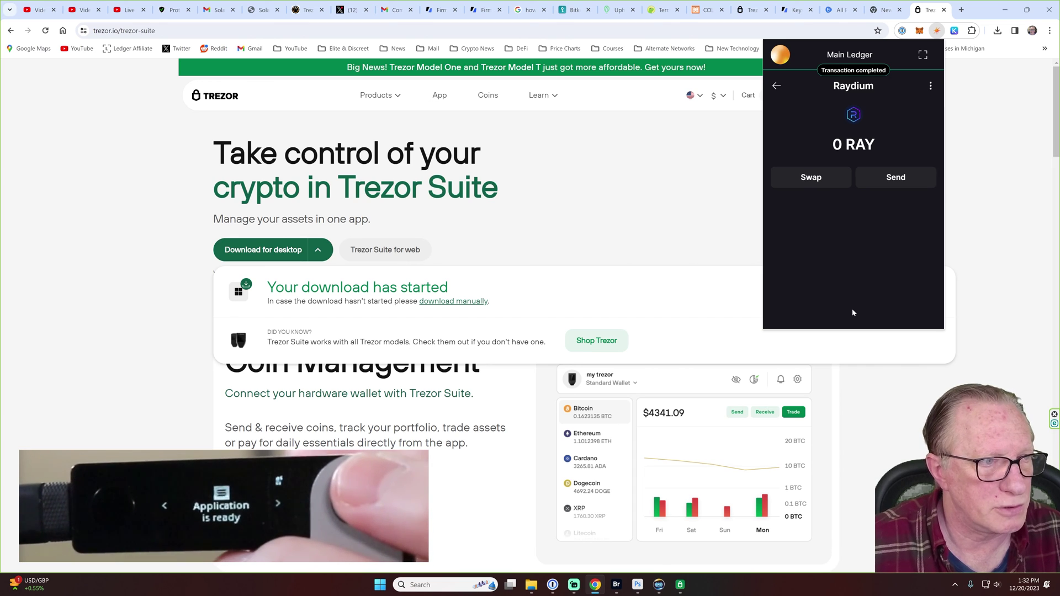
# - Close the Solflare popup and switch back to Trezor Suite
pyautogui.click(774, 86)
pyautogui.click(623, 182)
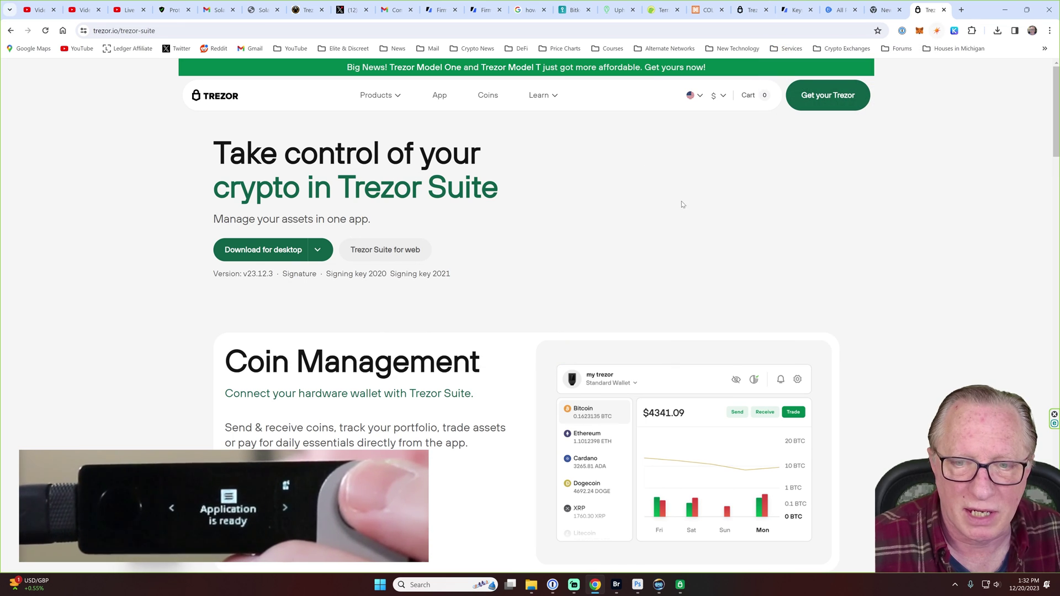
pyautogui.click(679, 584)
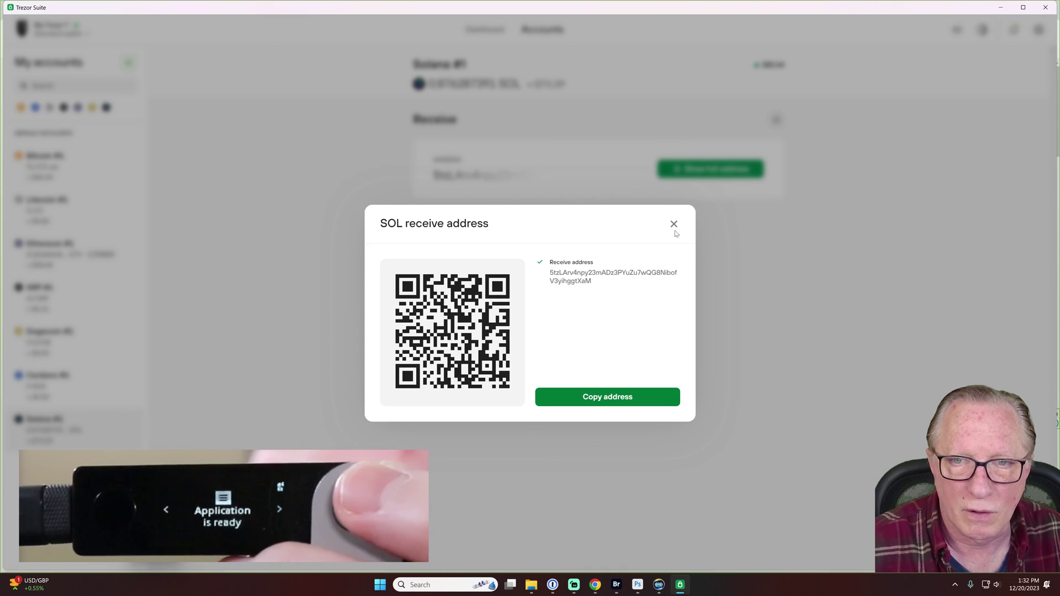
# - Open the Solana #1 Tokens tab, which still reads 'No tokens... yet' beside 0.876287391 SOL
pyautogui.click(674, 224)
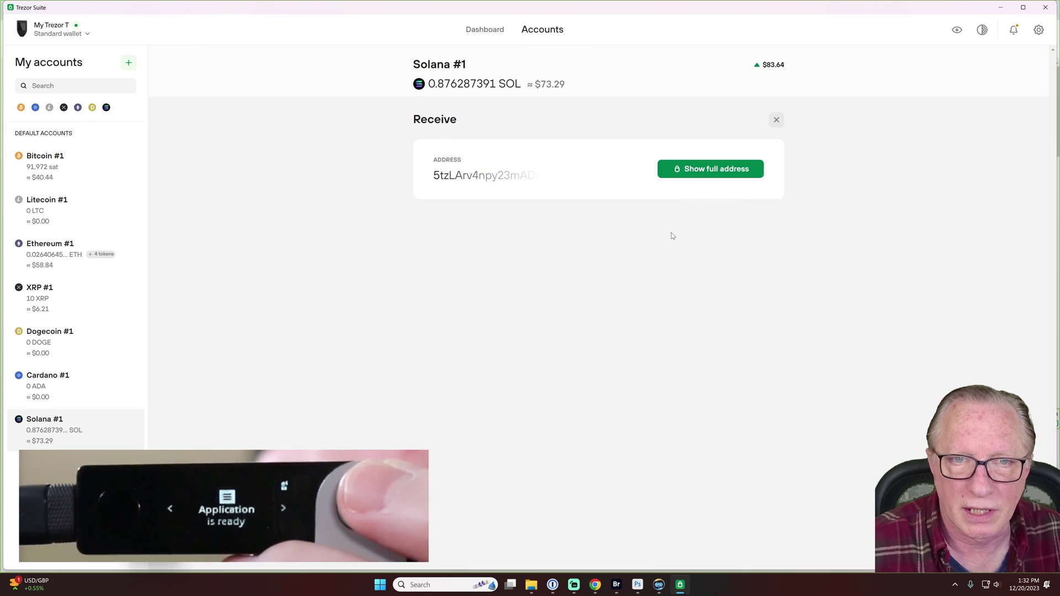
pyautogui.click(485, 32)
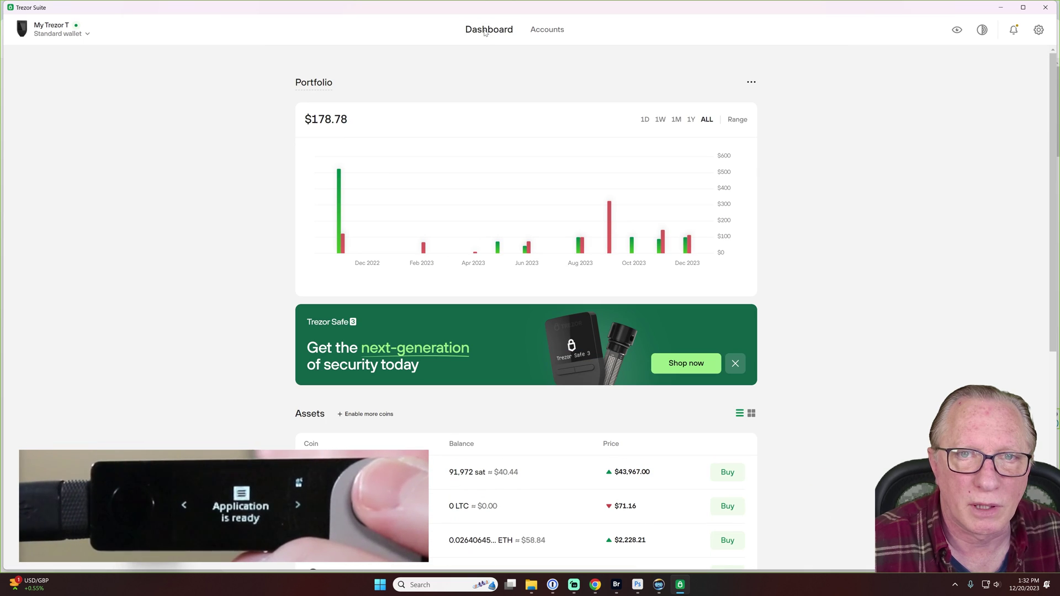
pyautogui.click(552, 31)
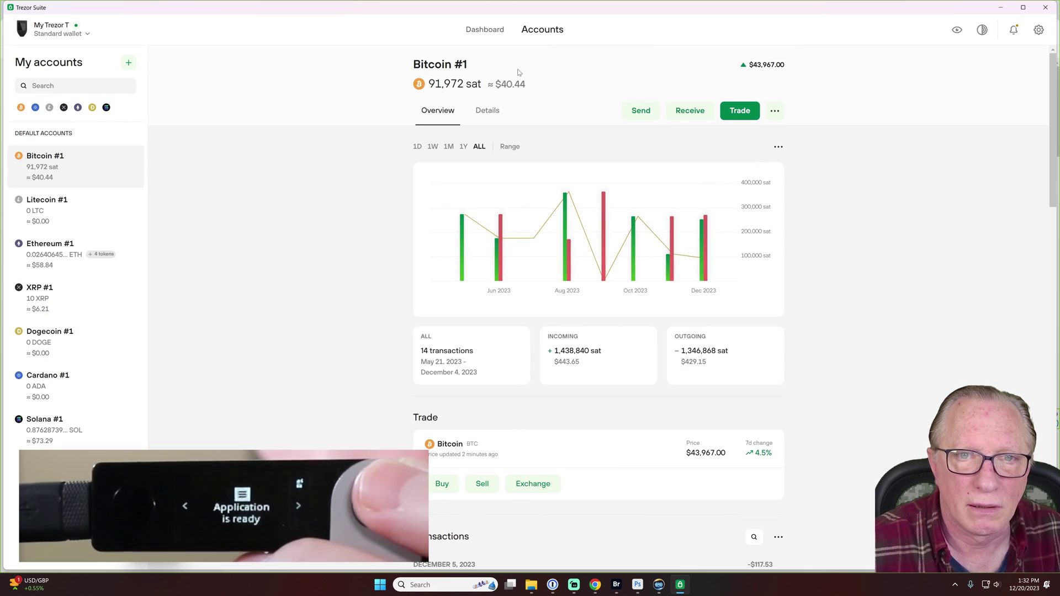
pyautogui.click(49, 424)
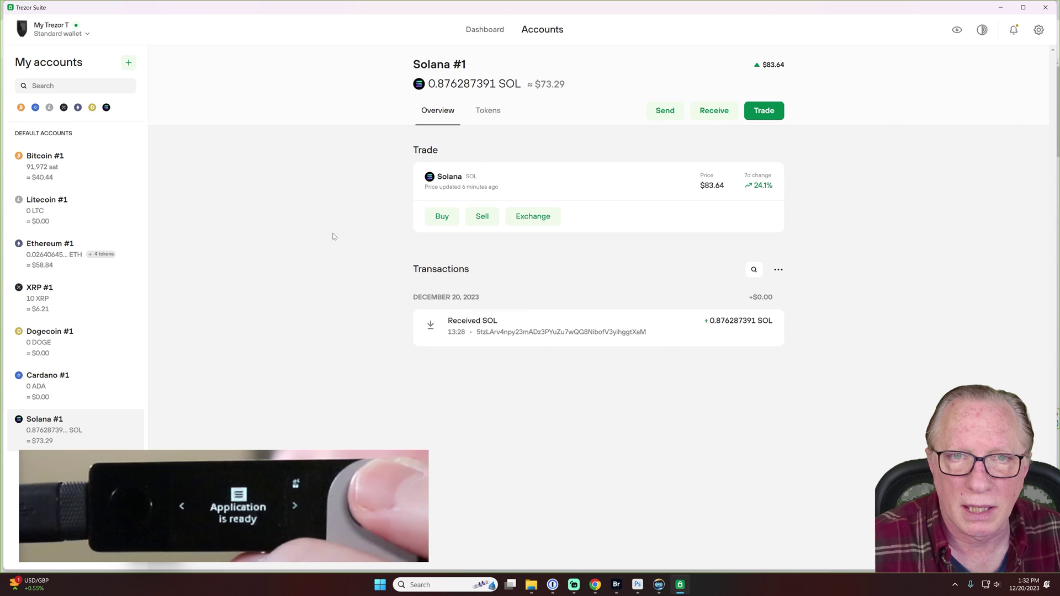
pyautogui.click(489, 112)
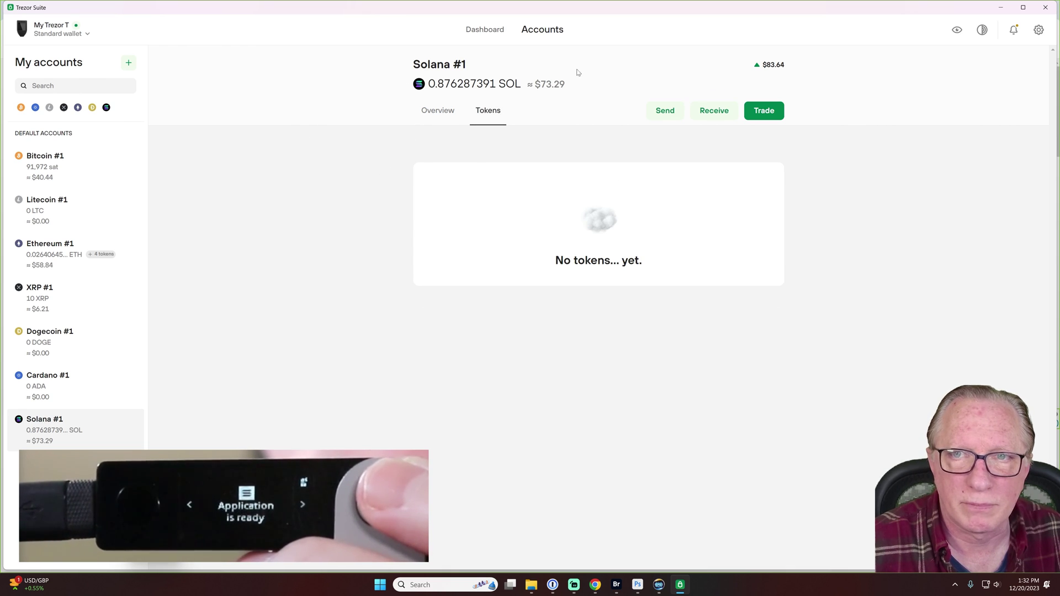